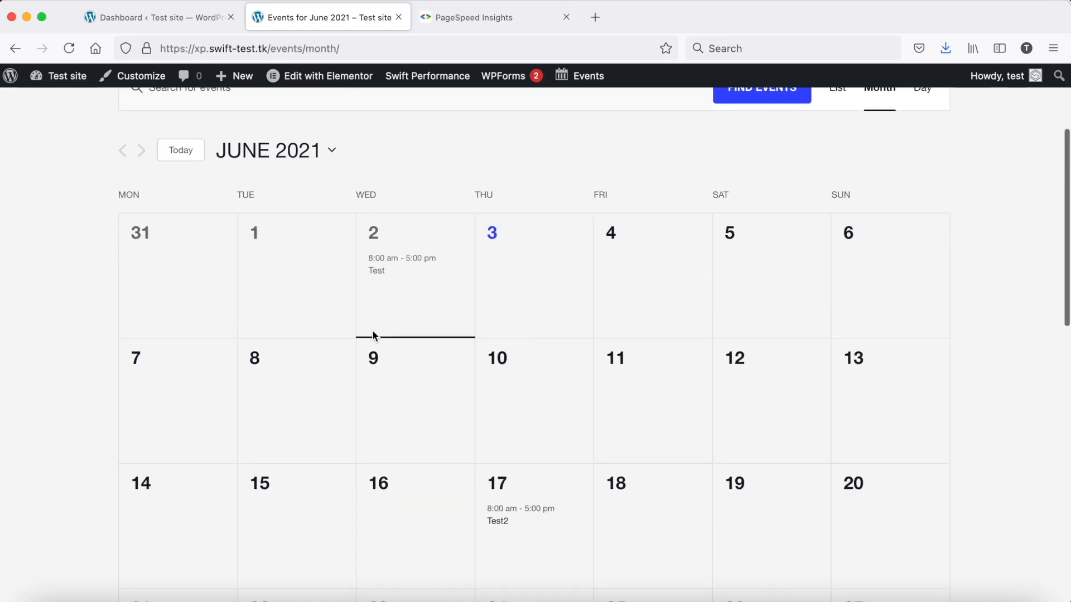
scroll(373, 330, up, 5)
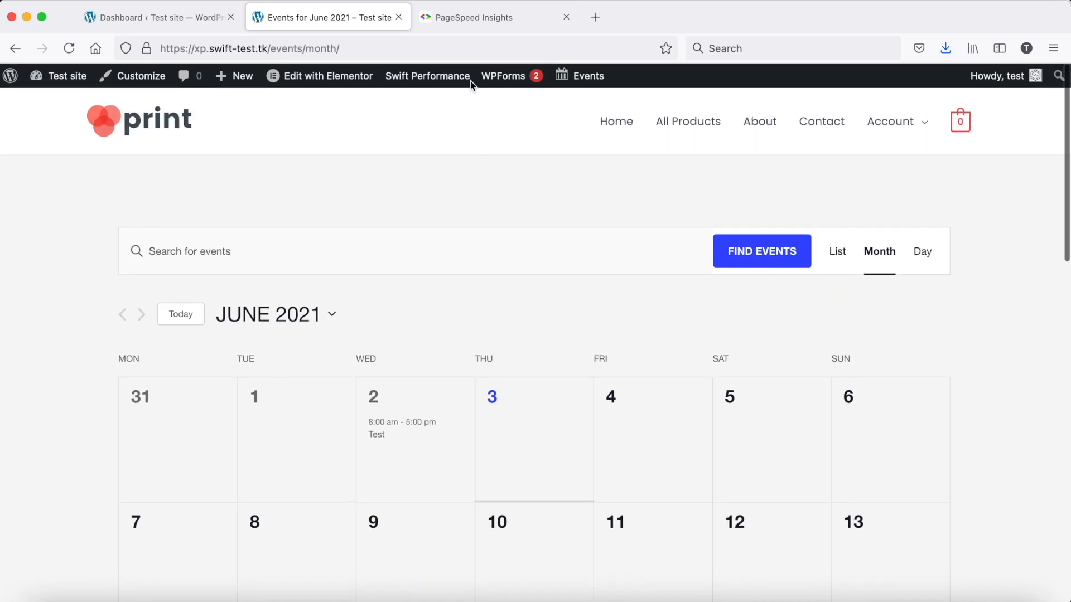
click(452, 19)
click(452, 217)
text(https://xp.swift-test.tk/events/month/)
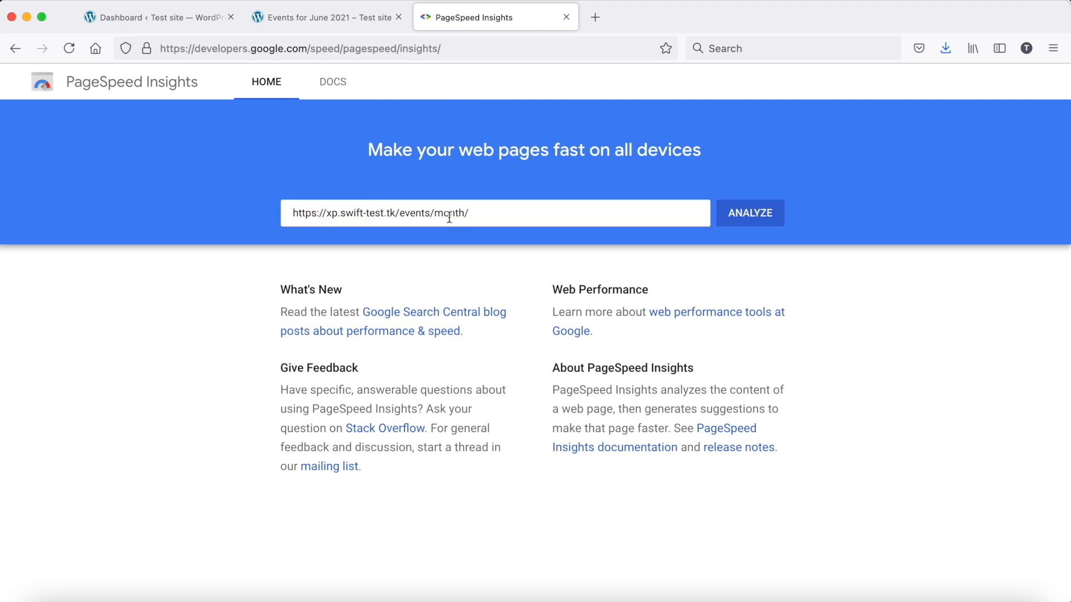
key(Return)
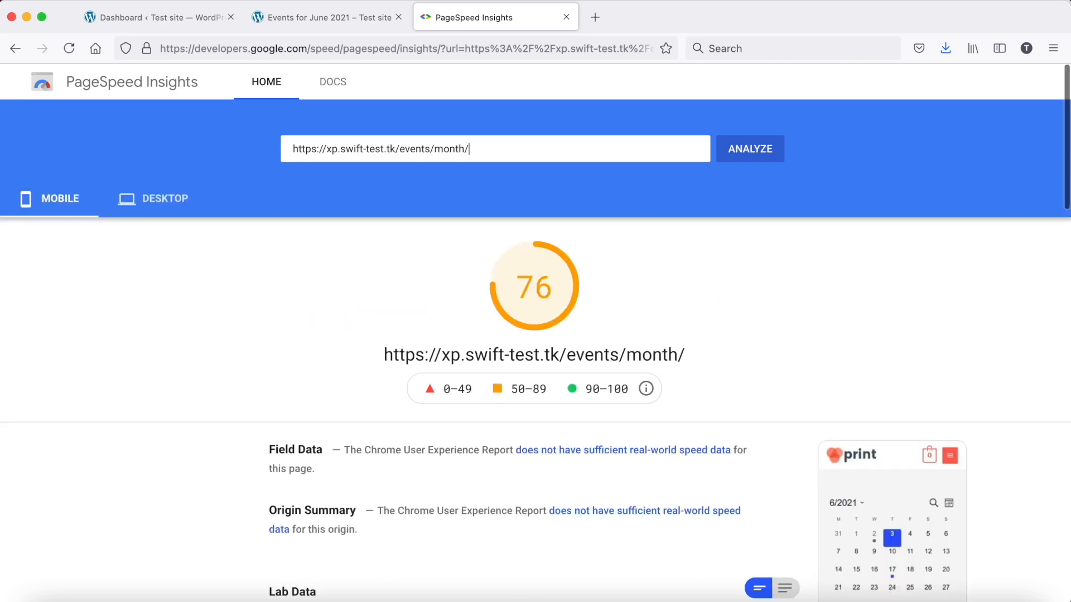
Review the lab data, opportunities and diagnostics in the mobile and desktop reports
scroll(377, 313, down, 10)
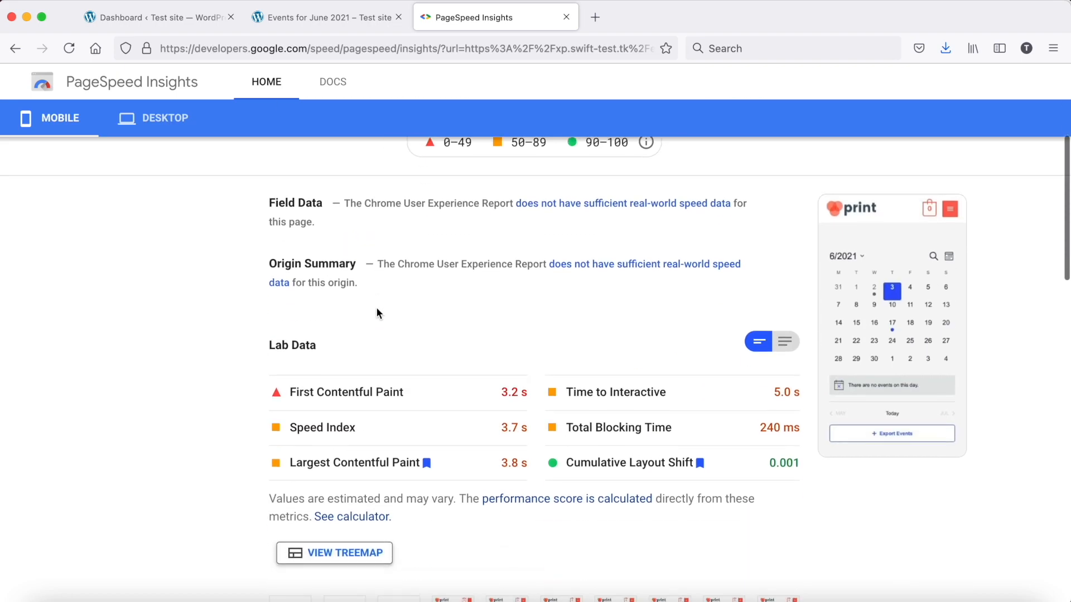
scroll(377, 313, down, 3)
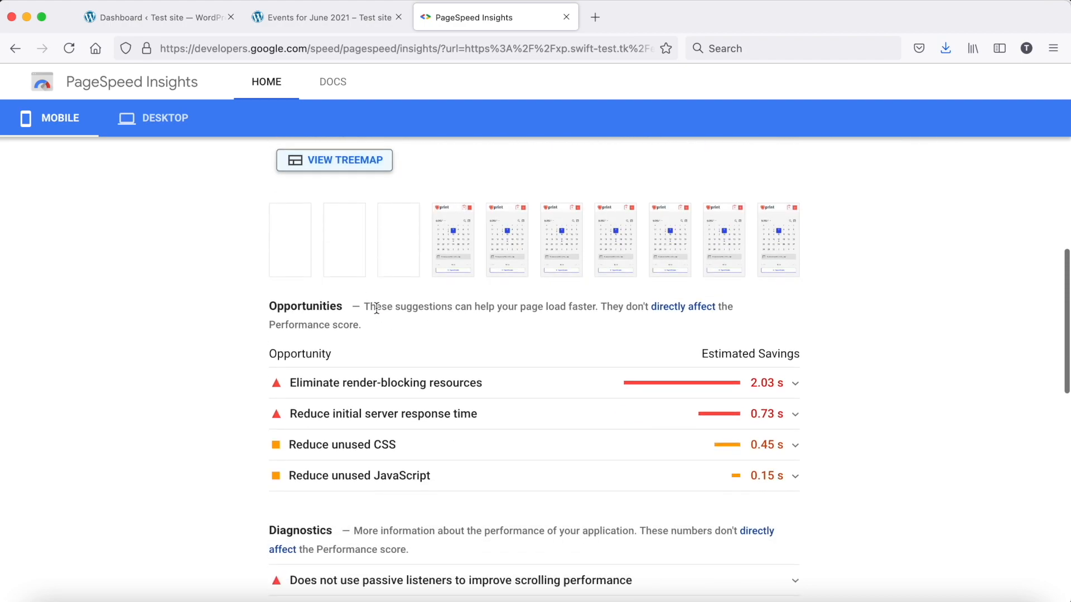
scroll(373, 304, up, 12)
click(166, 201)
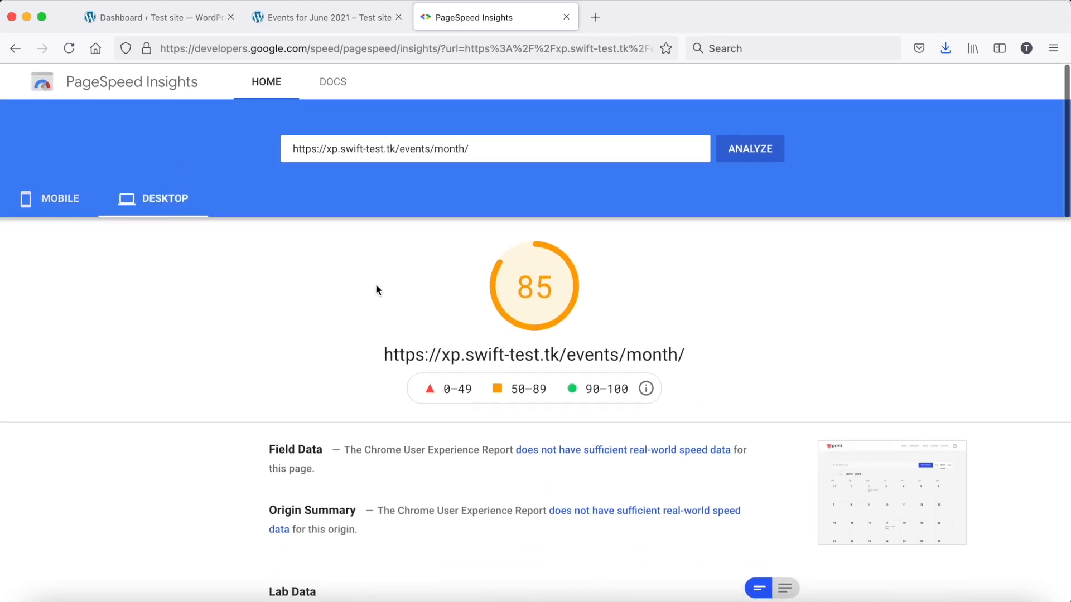
scroll(410, 322, down, 12)
scroll(412, 324, down, 2)
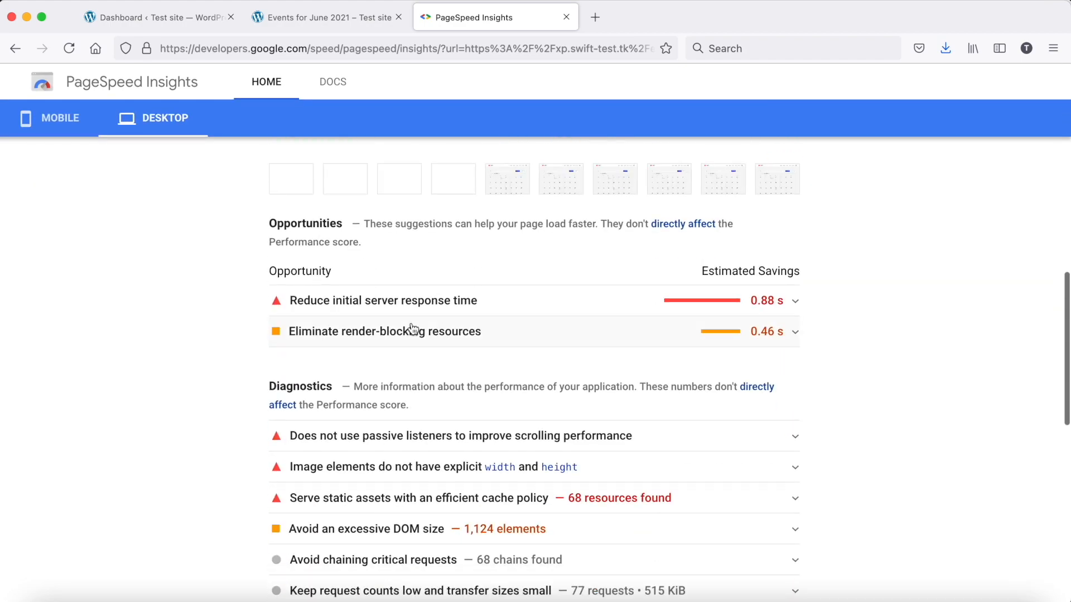
scroll(412, 324, up, 15)
Activate the Swift Performance plugin from the WordPress site's installed plugins
click(162, 15)
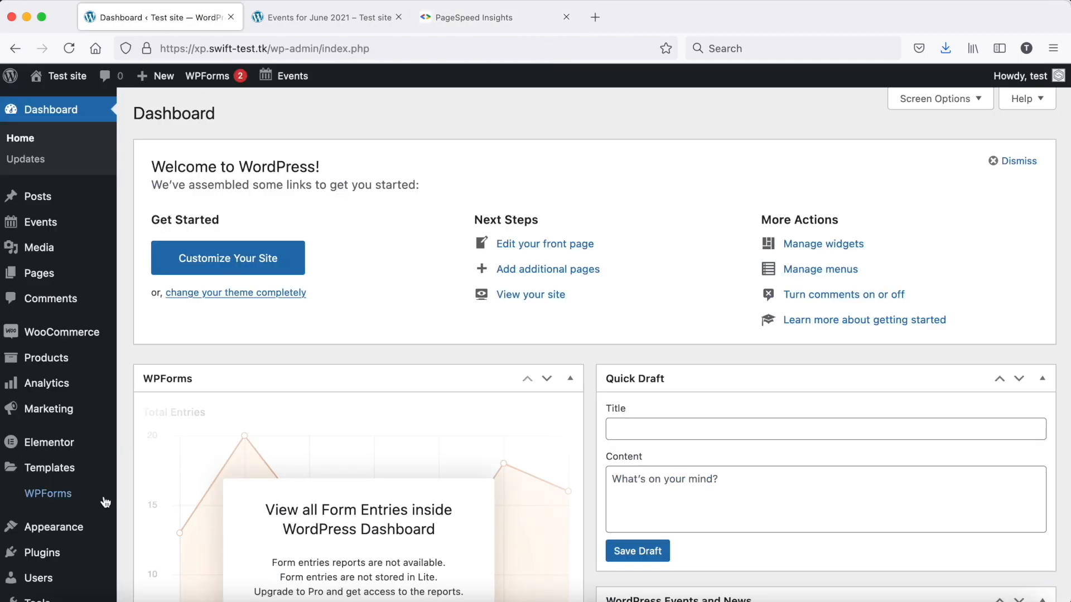
click(42, 552)
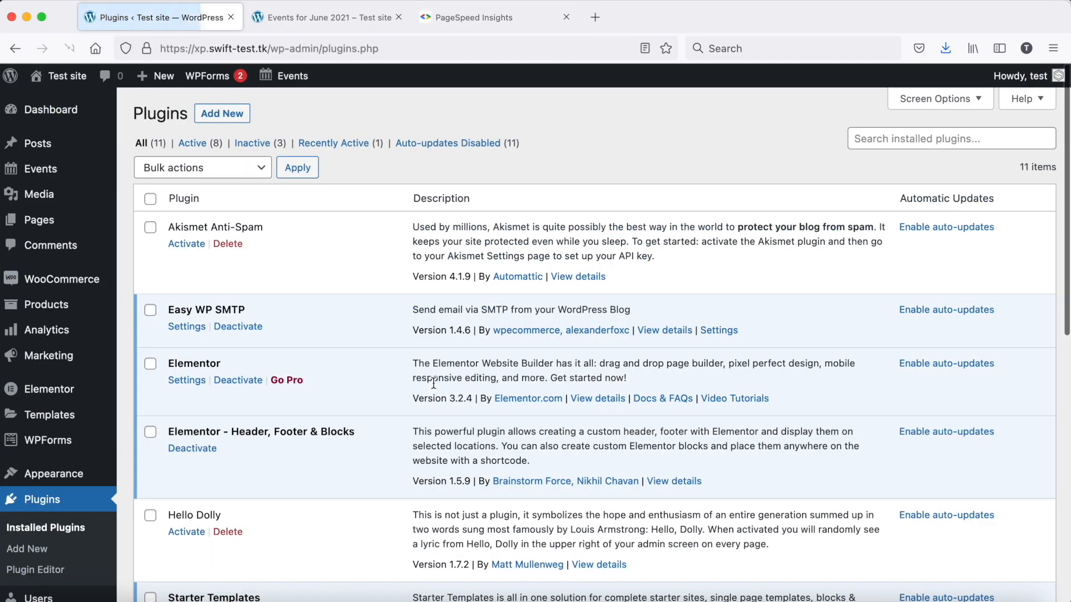
scroll(218, 266, down, 10)
click(197, 244)
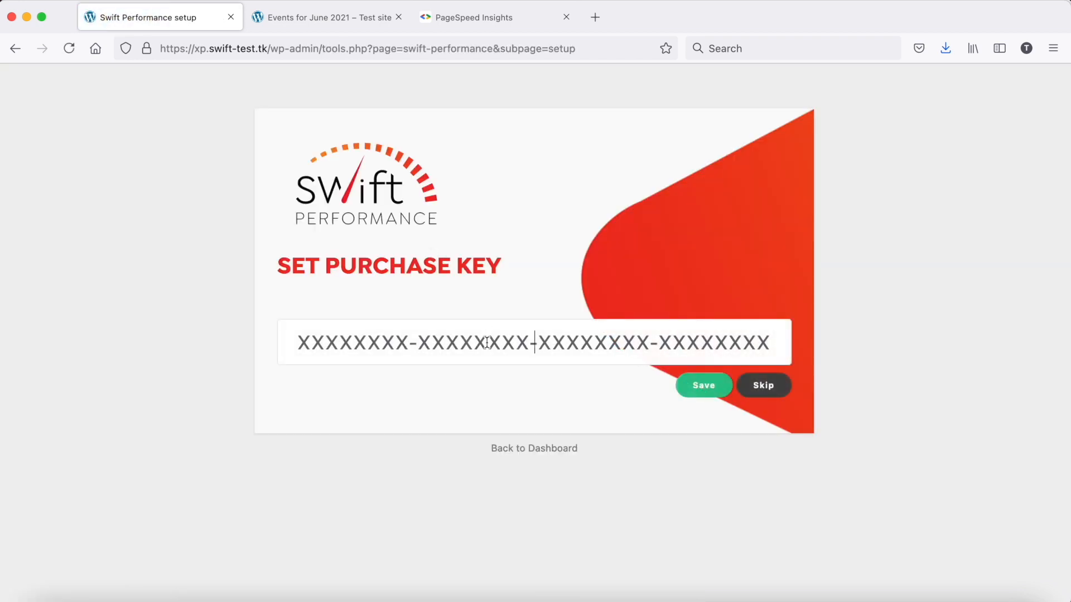
Enter the plugin's purchase key in the Swift Performance setup and save it
text(12345678-1)
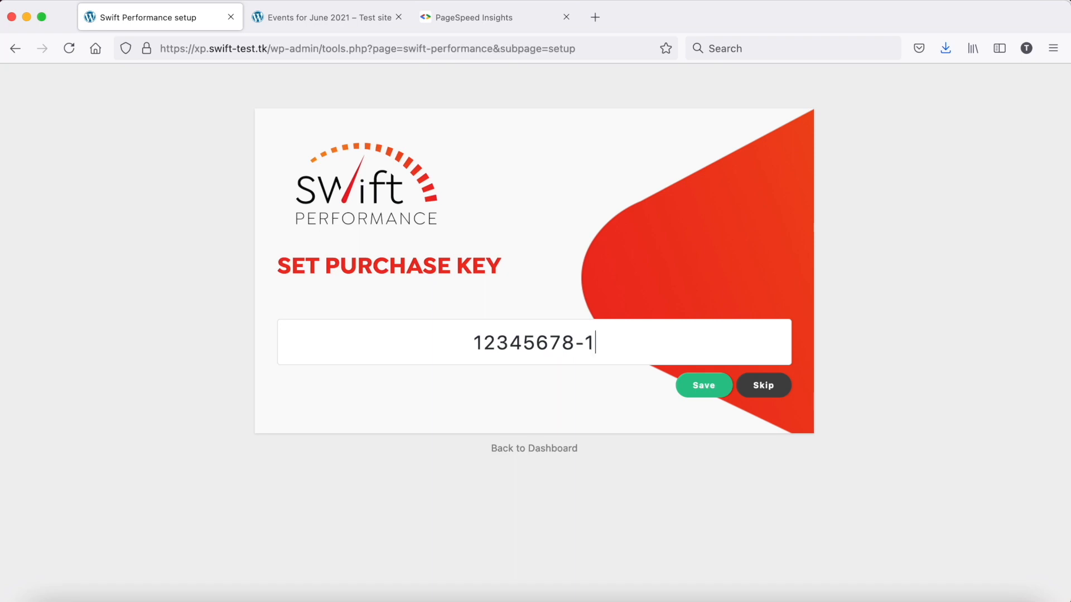
text(2345678-12345678-123456)
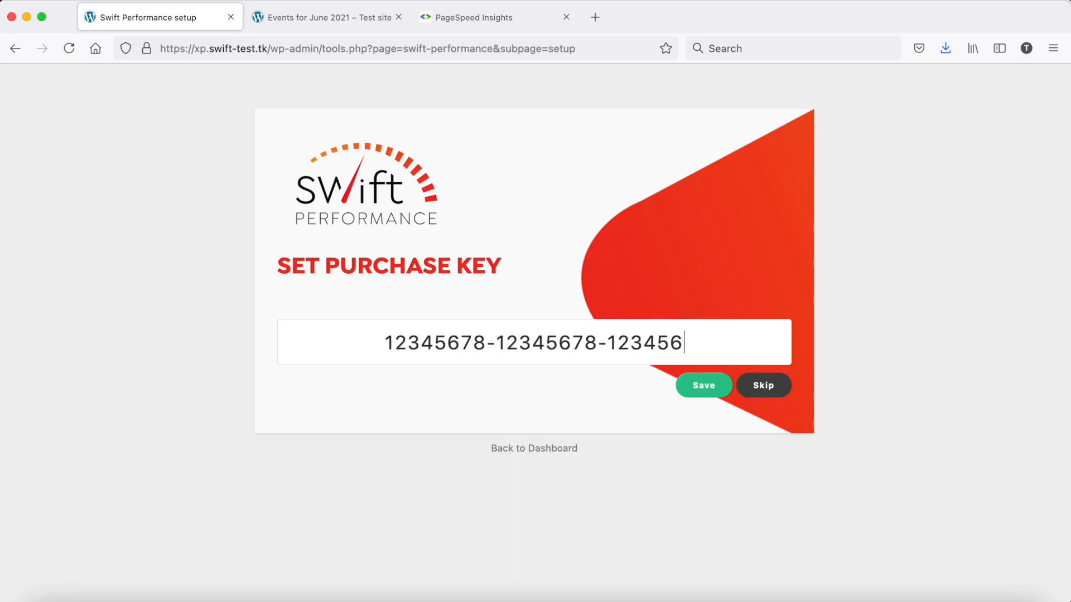
text(78)
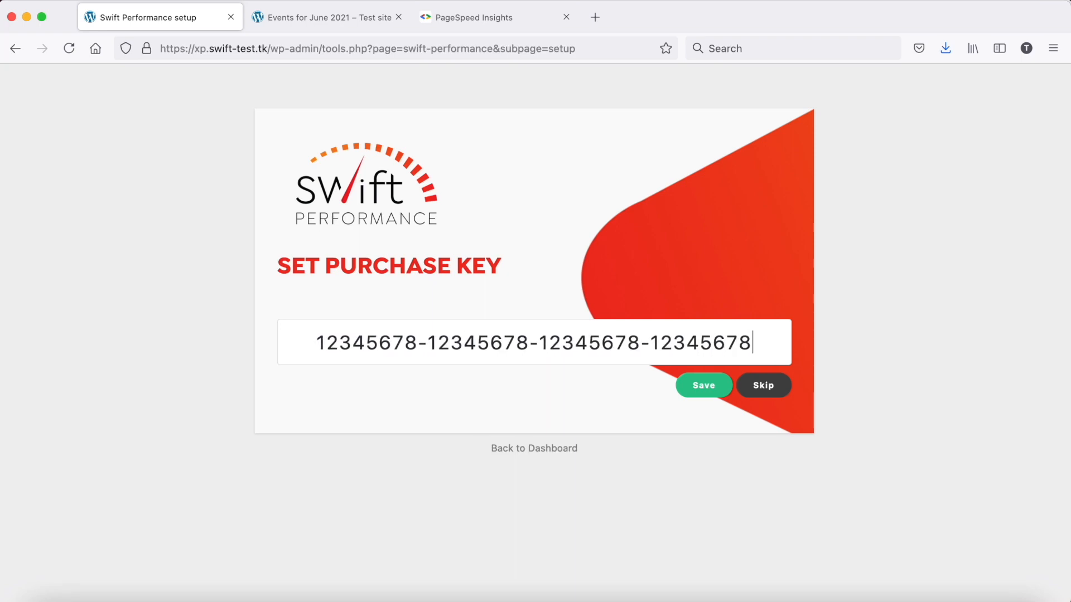
click(716, 389)
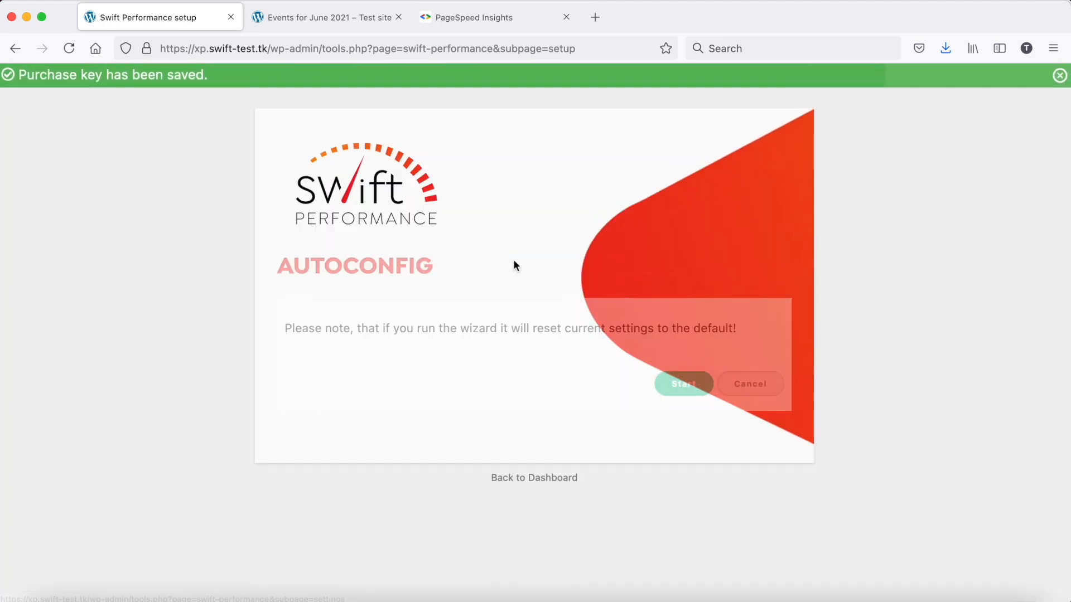
Run the Autoconfig wizard and skip the Cloudflare setup
click(675, 391)
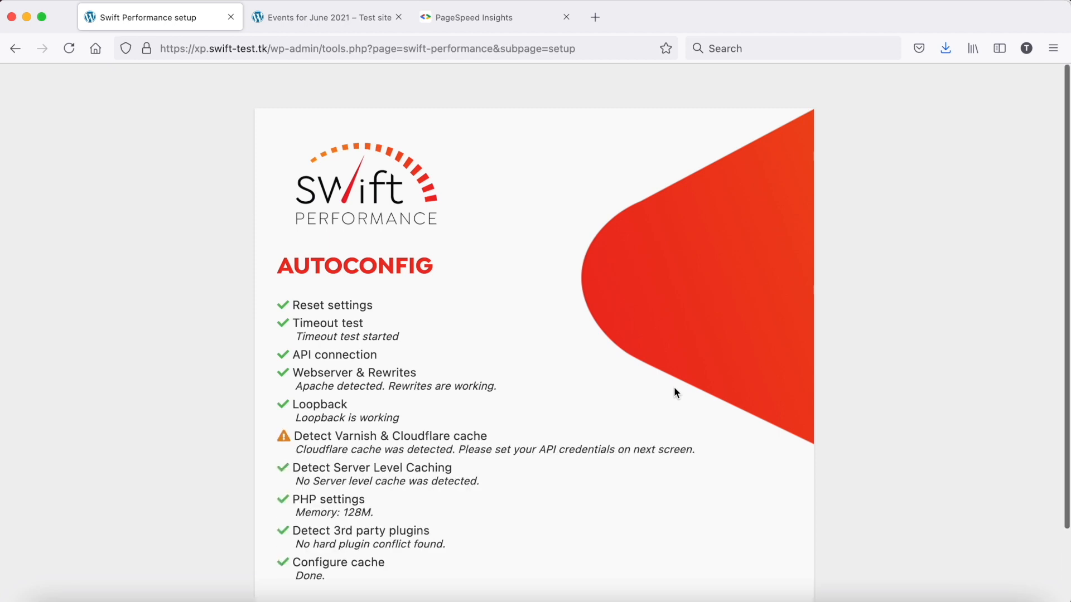
scroll(674, 387, down, 2)
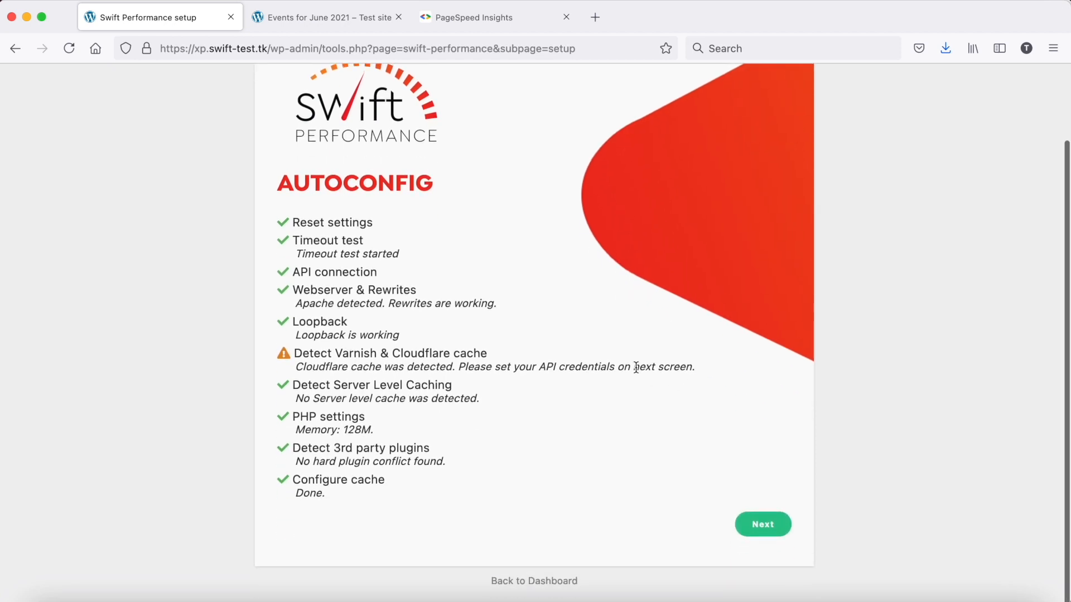
click(750, 524)
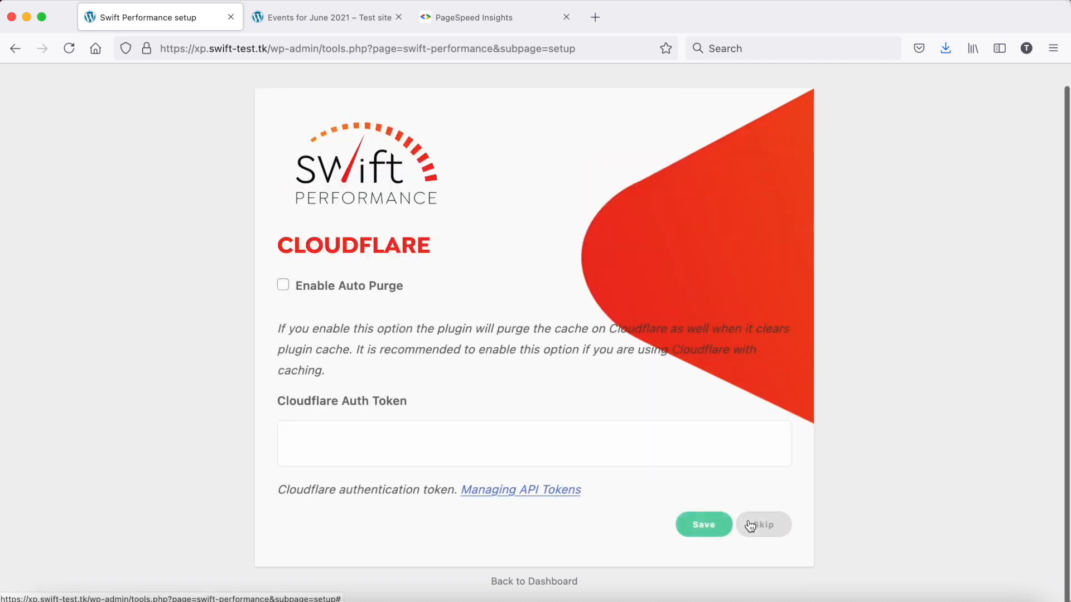
click(750, 525)
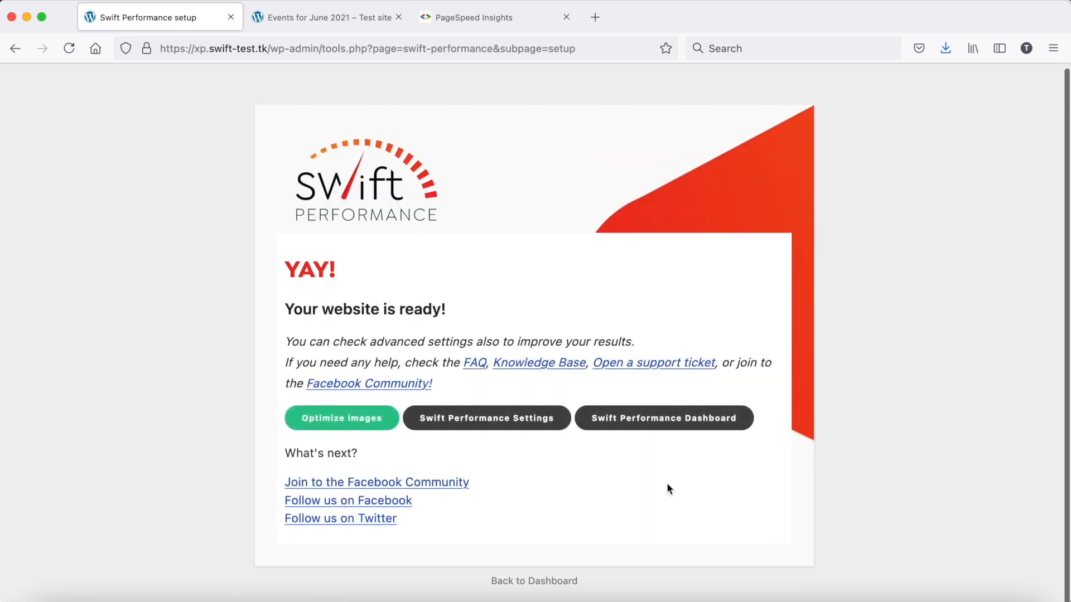
click(621, 429)
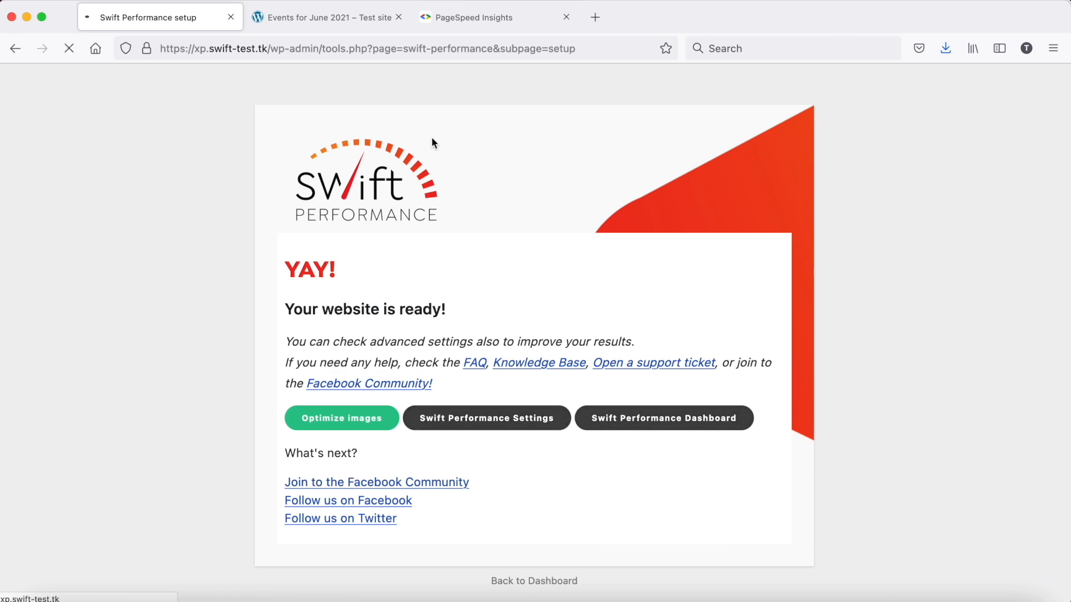
scroll(434, 142, down, 10)
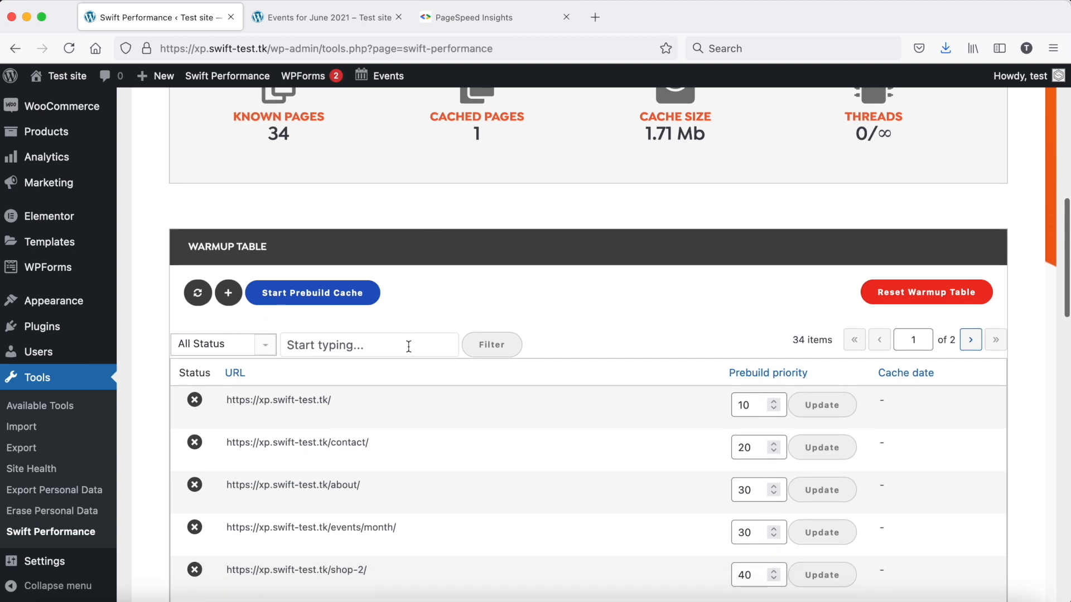
click(396, 346)
key(super+v)
click(486, 351)
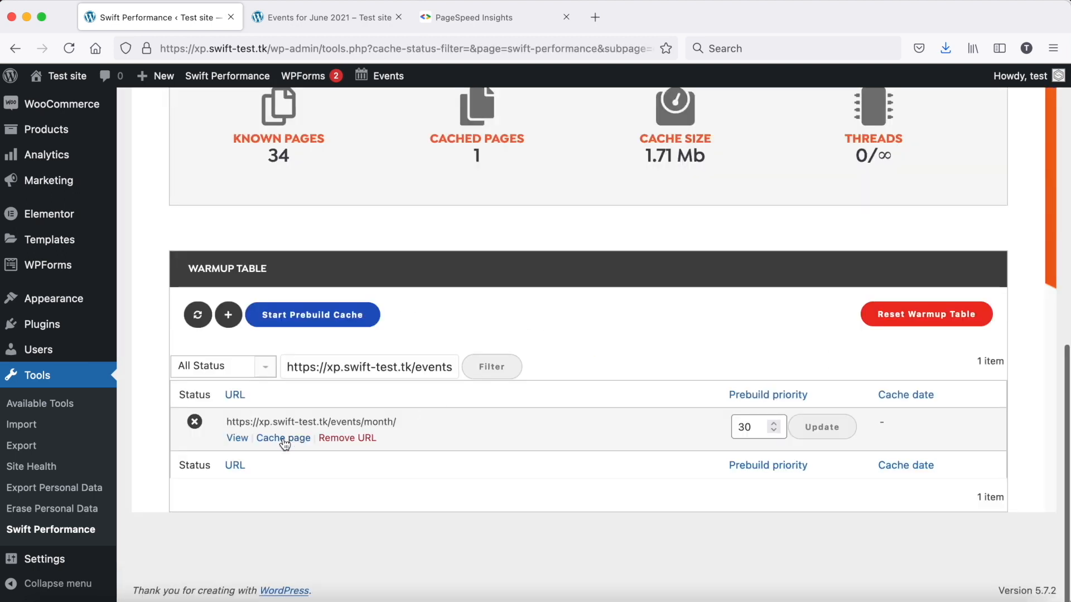
click(283, 439)
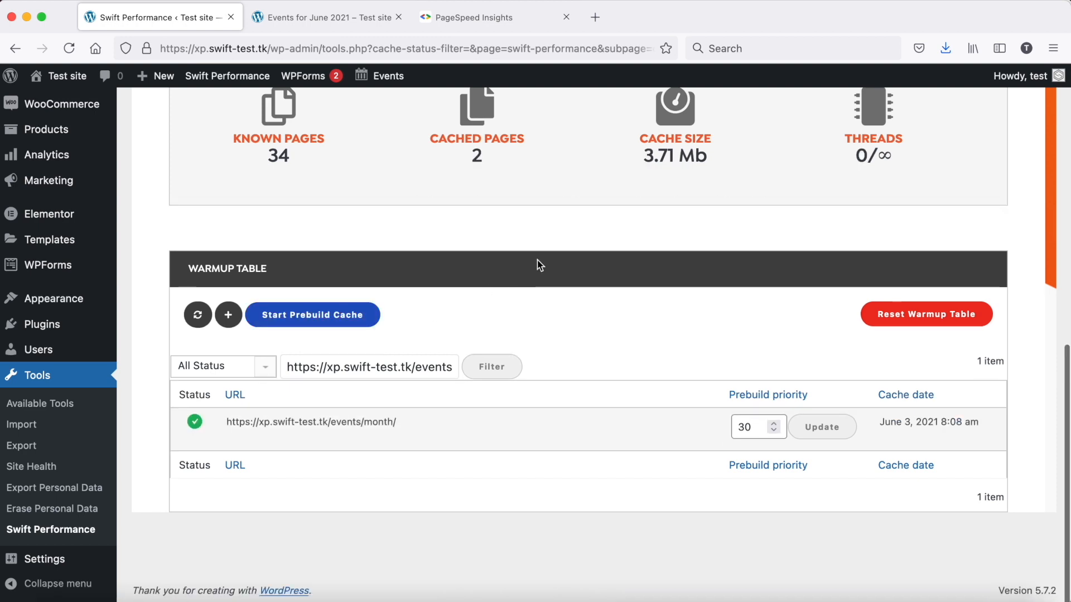
Reanalyze the events month page in PageSpeed Insights and review its mobile and desktop reports
click(473, 20)
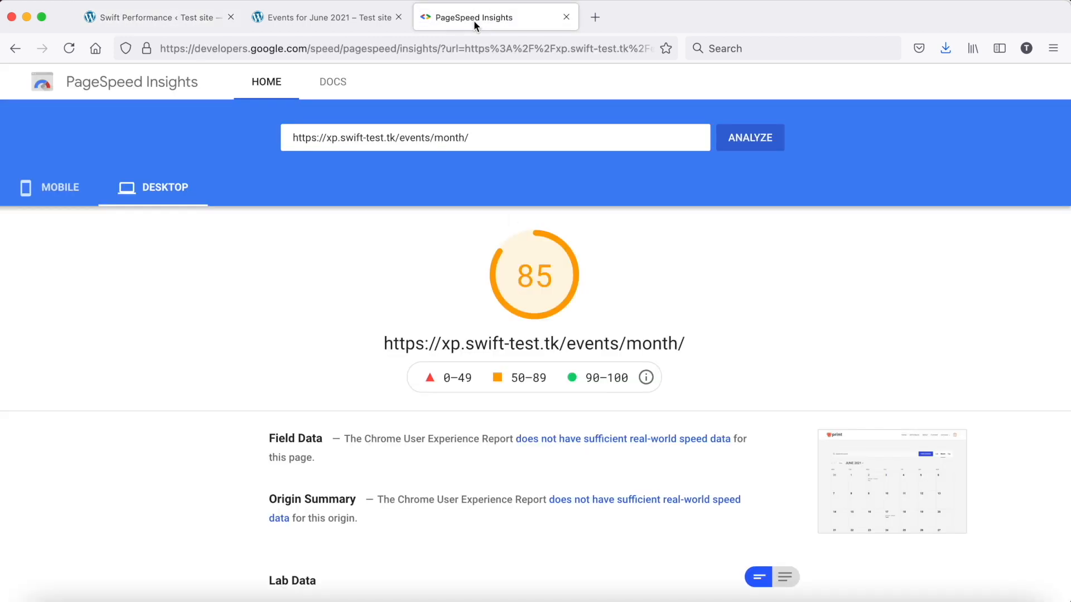
click(763, 142)
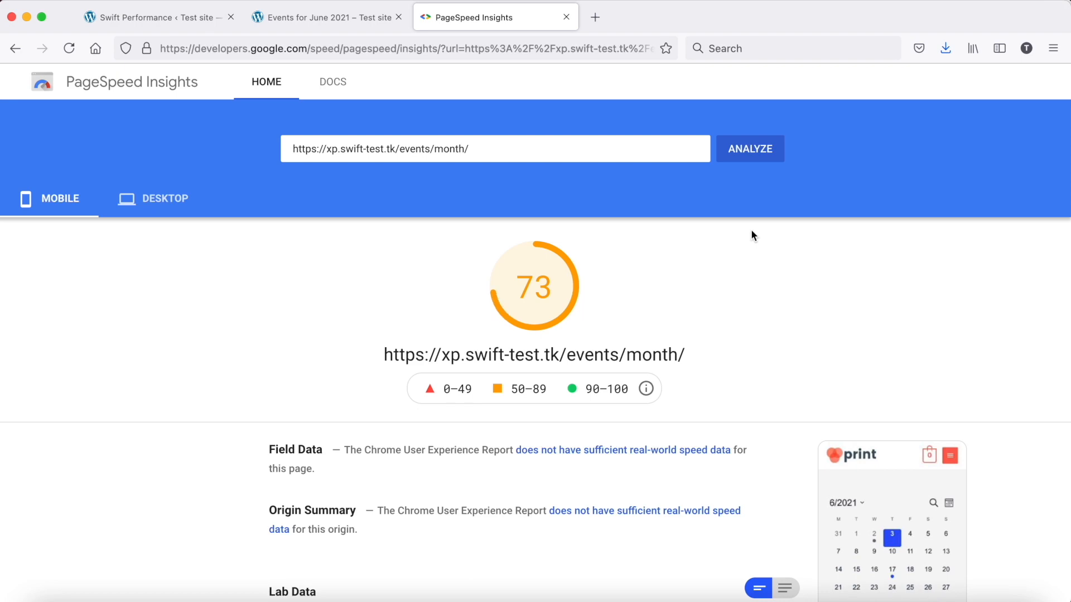
scroll(750, 233, down, 5)
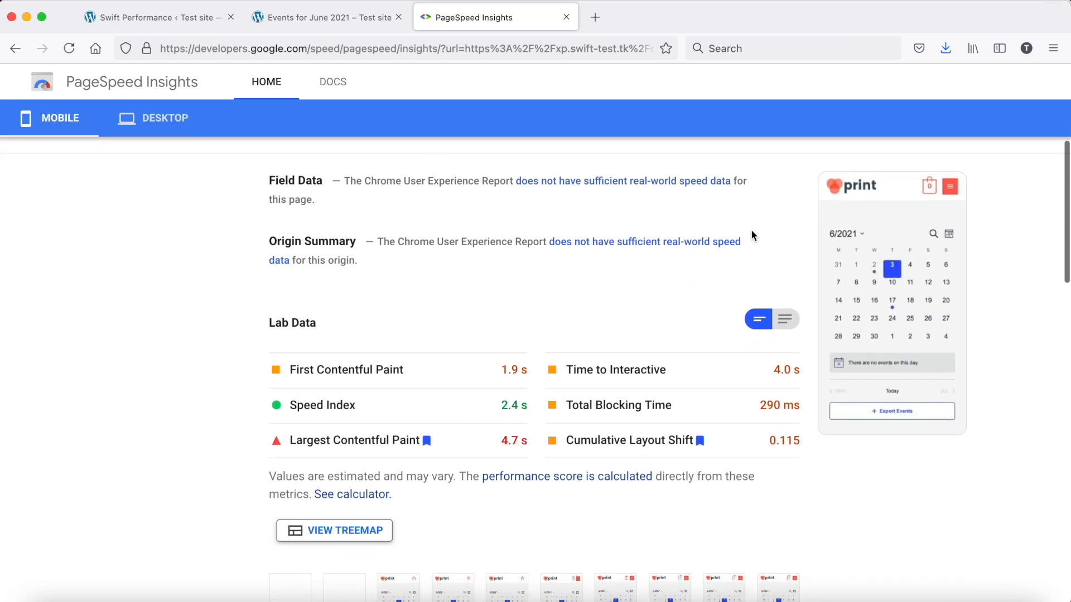
scroll(750, 235, down, 5)
scroll(751, 234, up, 10)
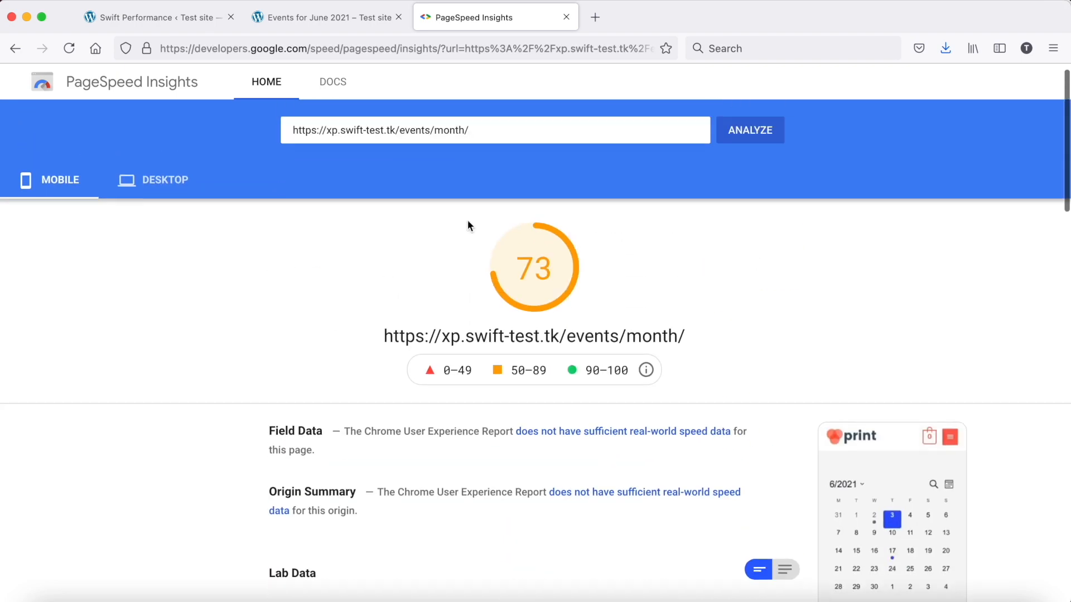
click(159, 191)
scroll(418, 345, down, 8)
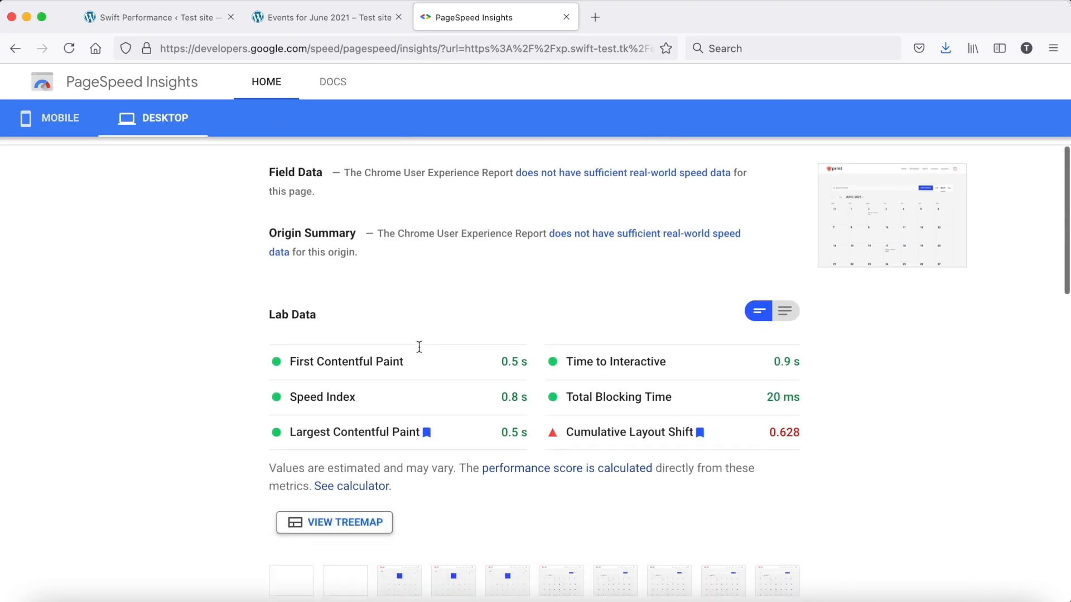
scroll(419, 347, up, 10)
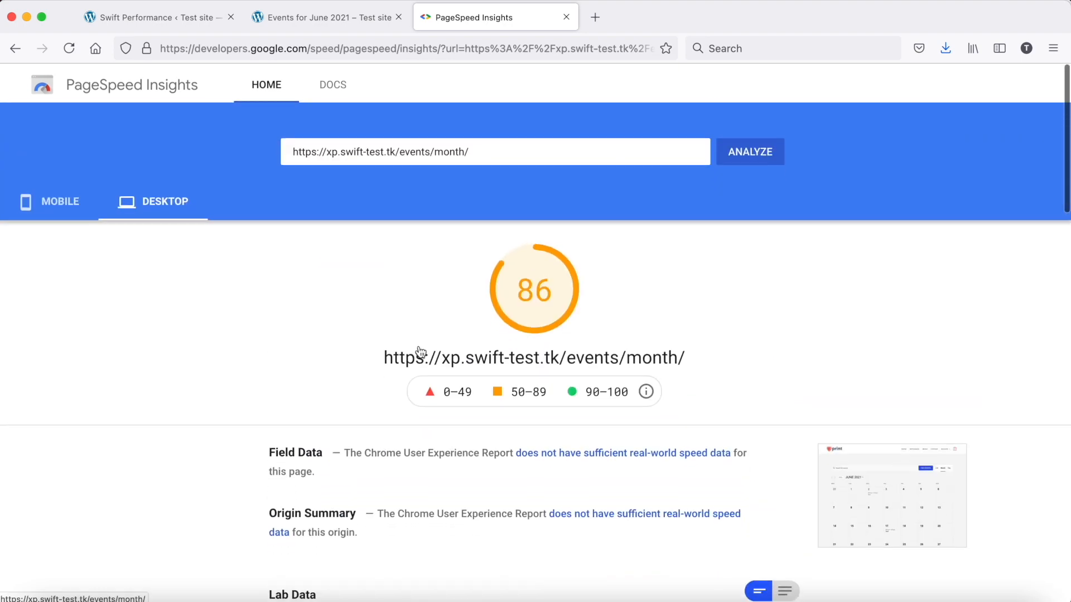
Open the Swift Performance settings in a separate tab and switch them to Advanced View
click(179, 25)
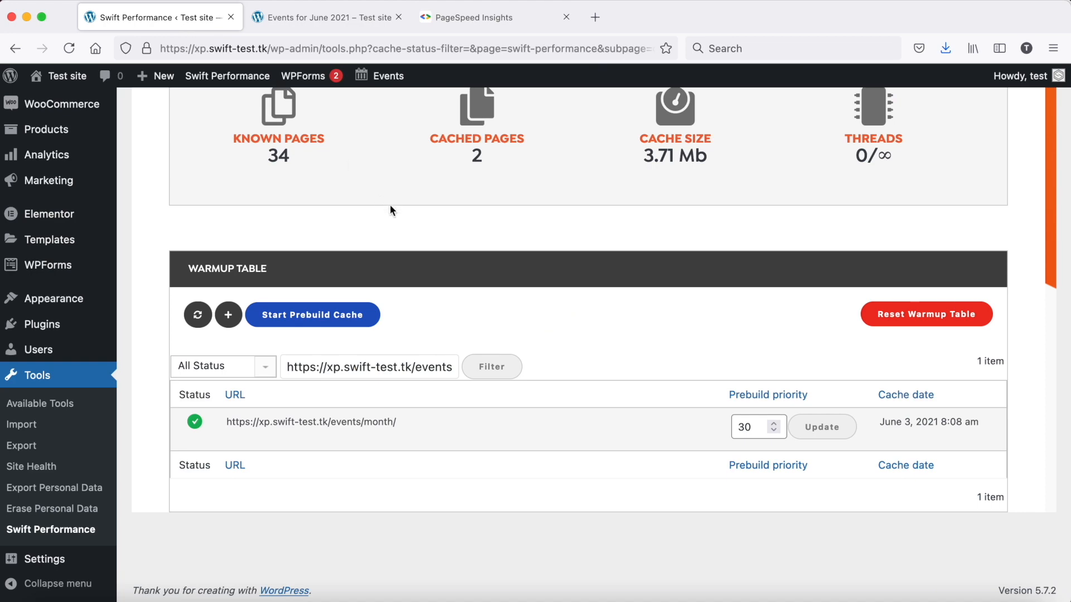
scroll(390, 204, up, 9)
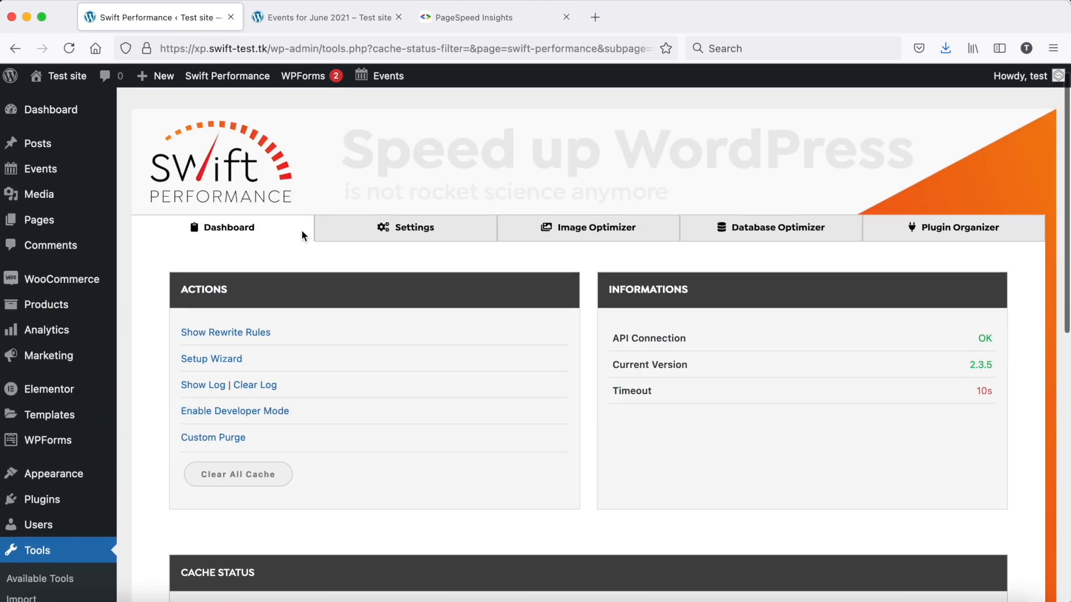
middle_click(398, 230)
click(304, 16)
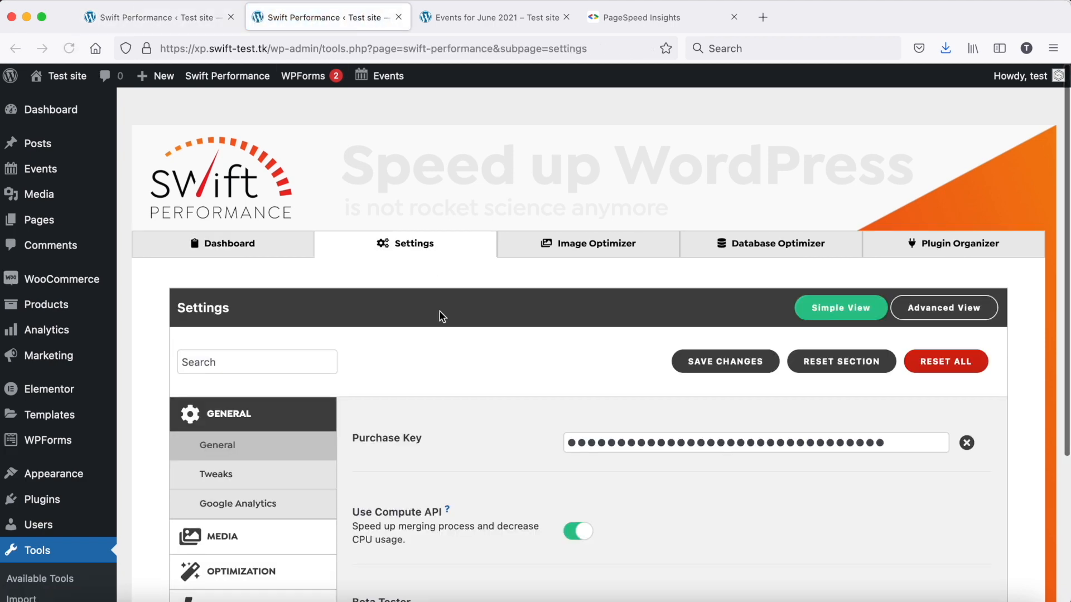
scroll(442, 315, down, 4)
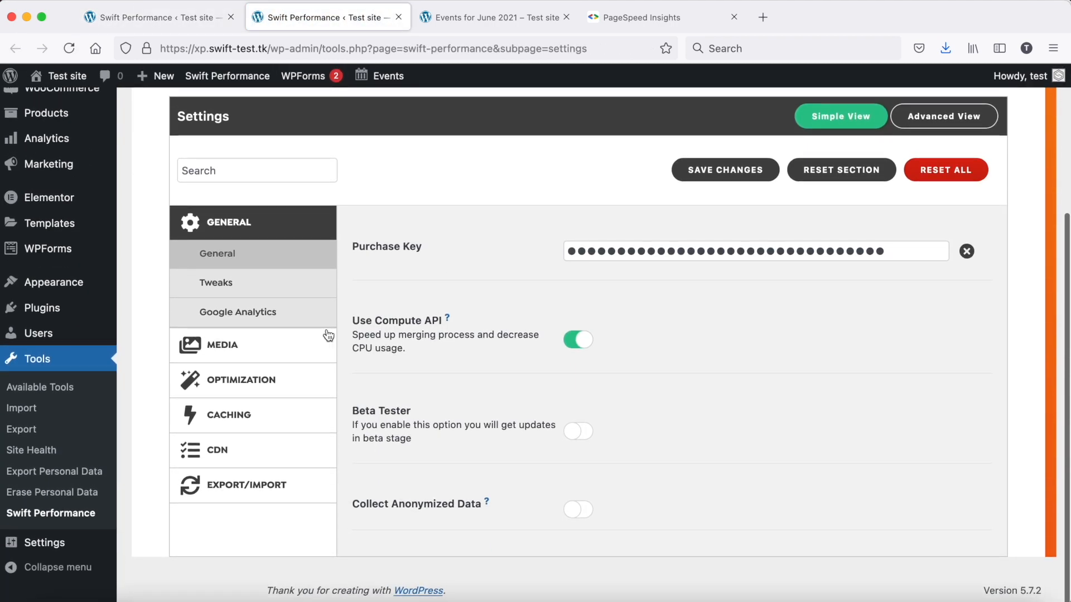
click(944, 119)
In the Optimization settings for scripts, enable Async Execute and set Script Delivery to Delay Async Scripts
scroll(355, 353, down, 2)
click(280, 337)
scroll(669, 198, up, 2)
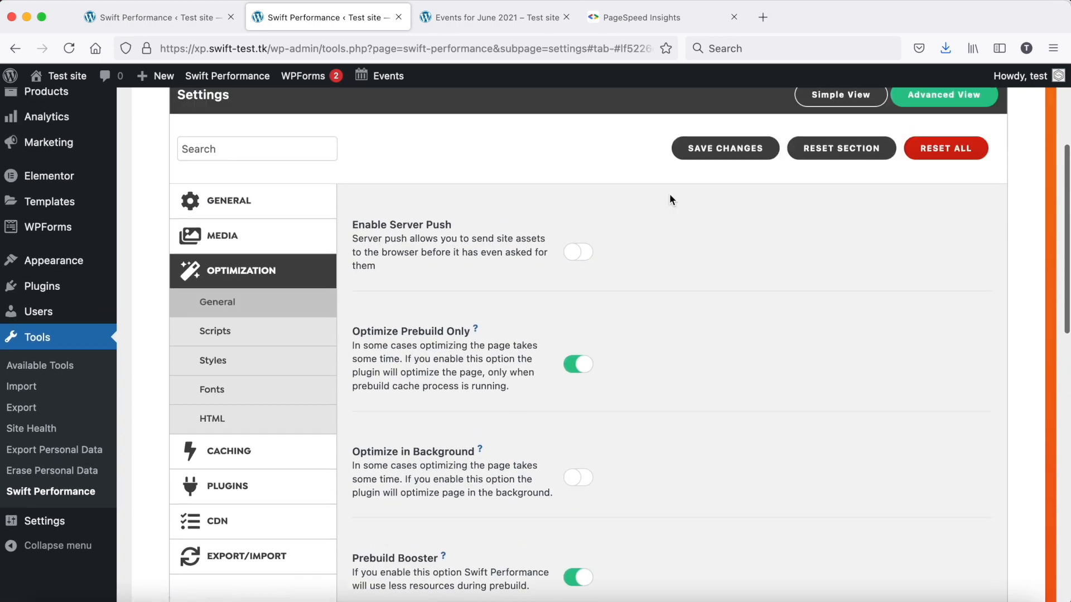
click(285, 345)
click(590, 339)
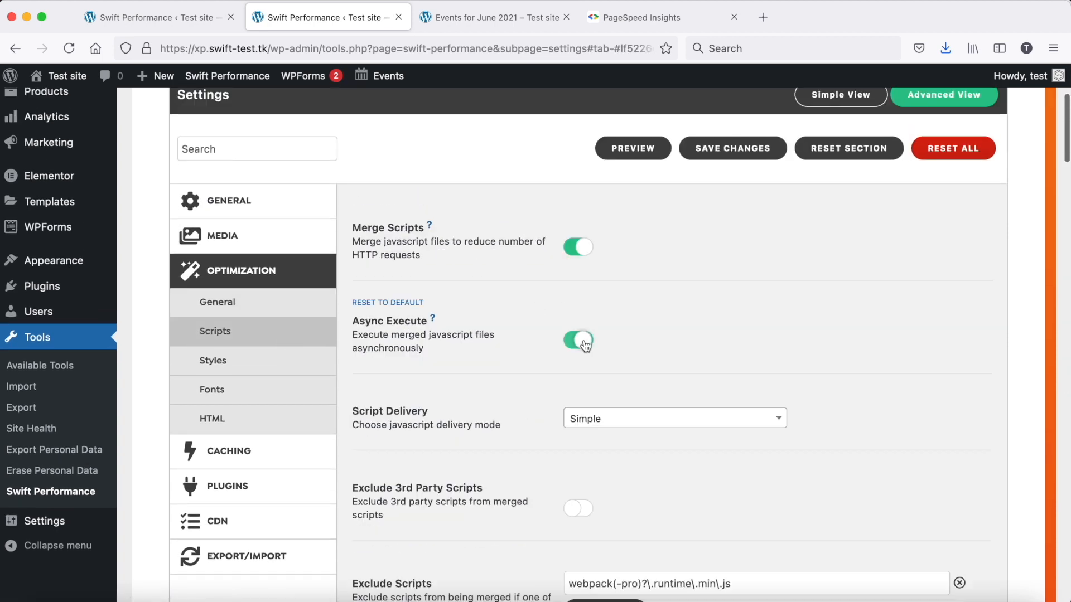
click(644, 422)
click(627, 505)
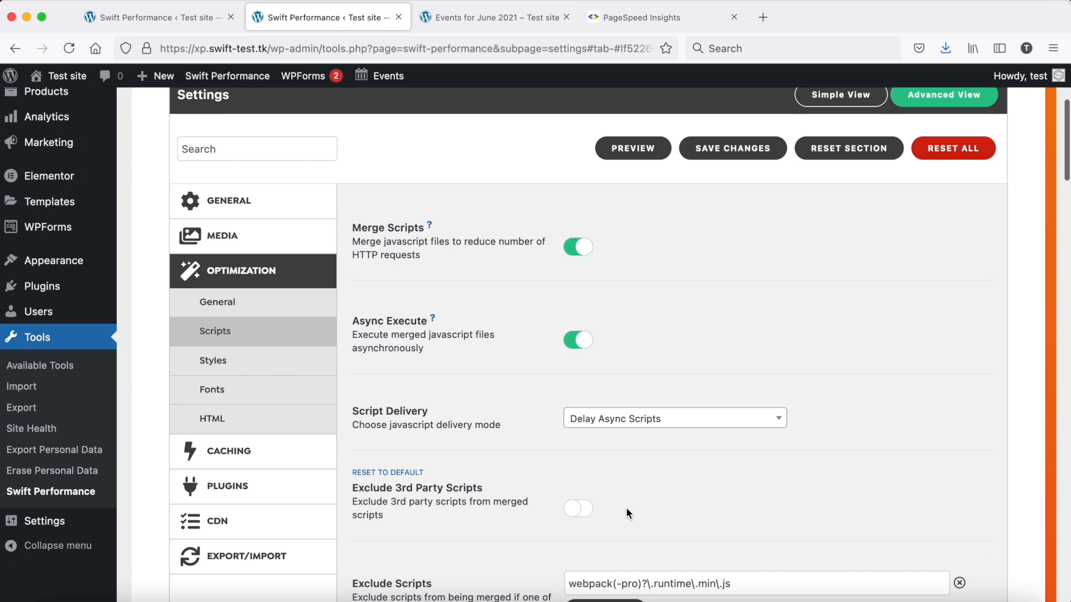
In the Optimization settings for styles, set the Critical CSS method to Viewport based and save the settings, dismissing the cache-clearing offer
click(293, 370)
click(618, 401)
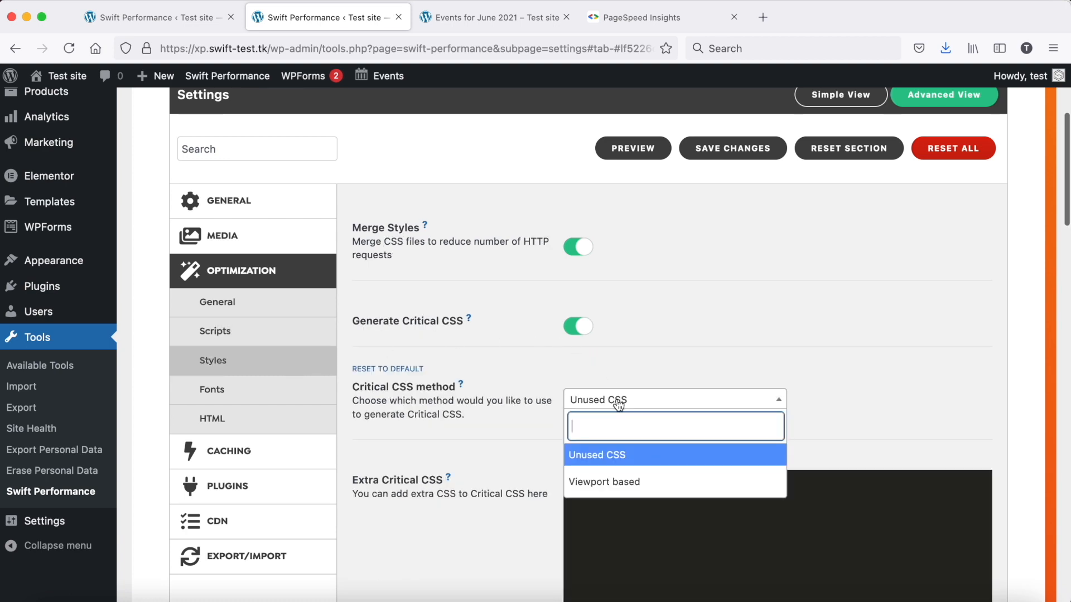
click(604, 481)
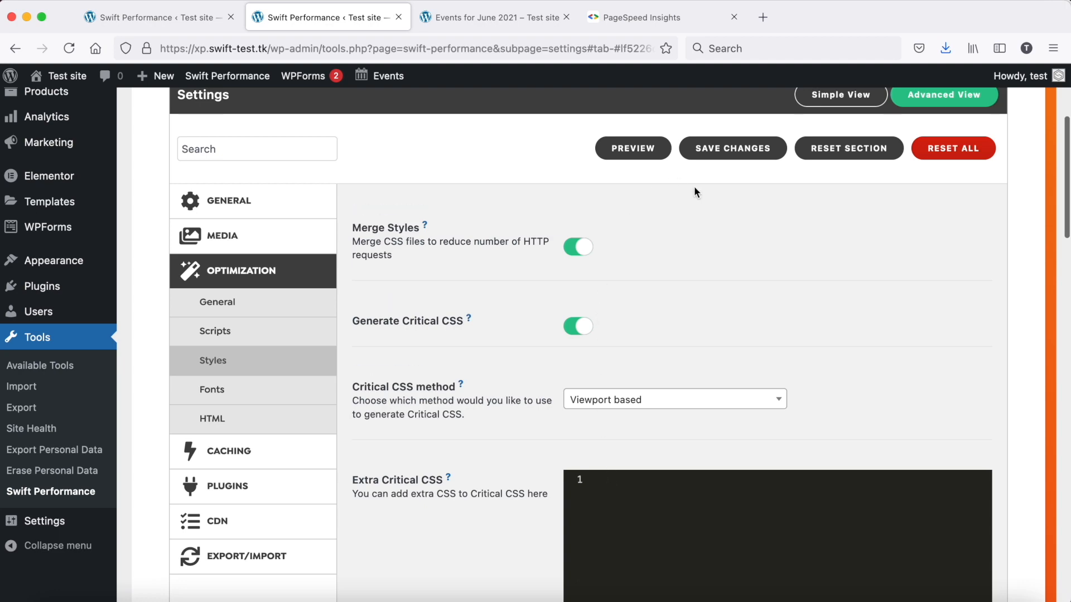
click(722, 149)
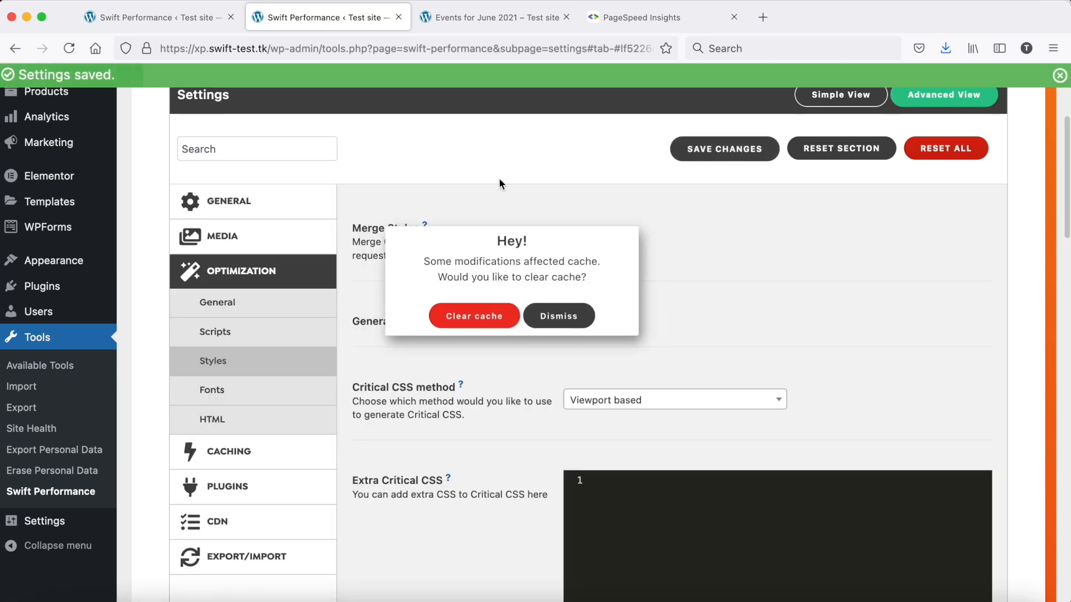
click(562, 316)
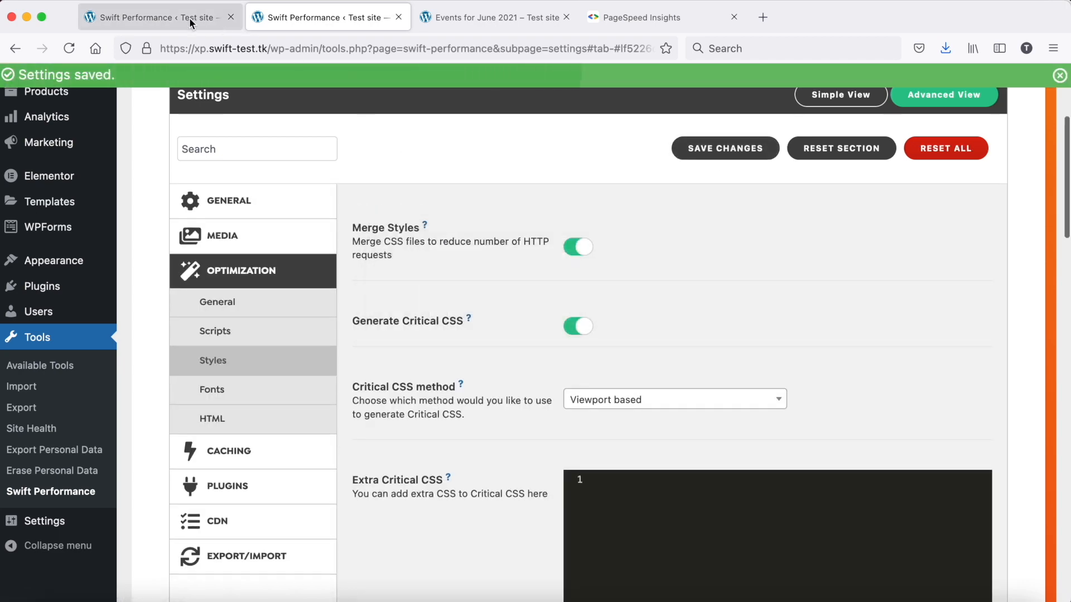
In the warmup table on the Swift Performance dashboard, clear the events month page's cache and cache the page again
click(190, 18)
scroll(311, 382, down, 10)
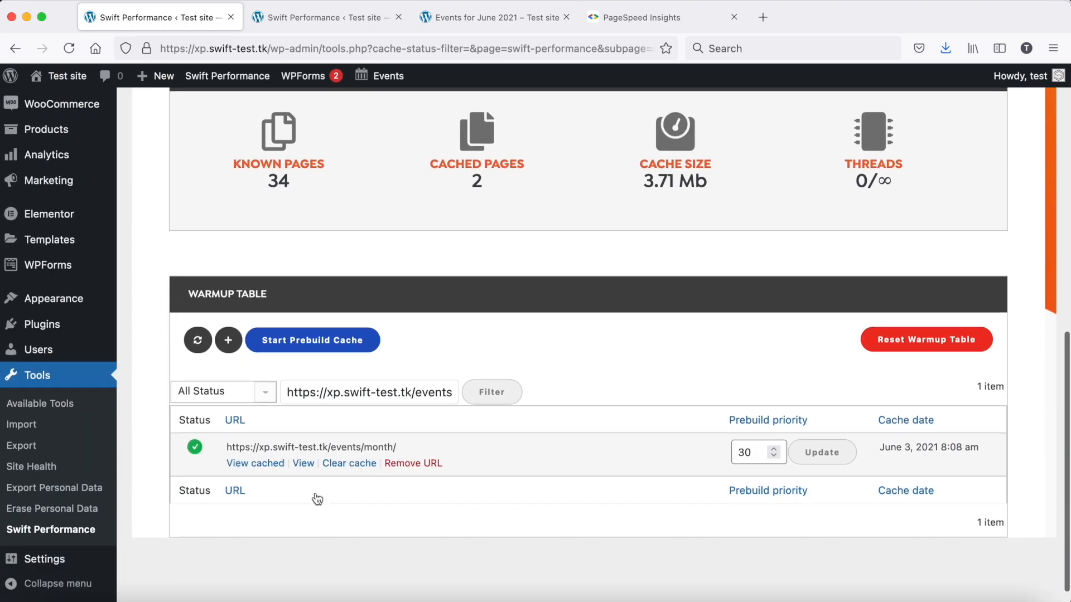
click(342, 449)
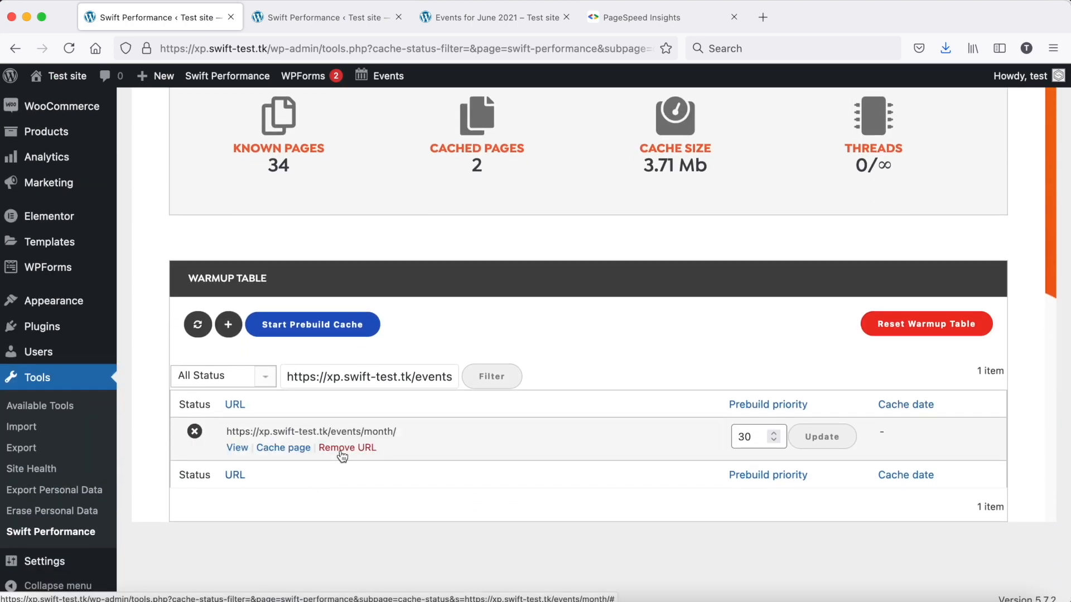
click(283, 447)
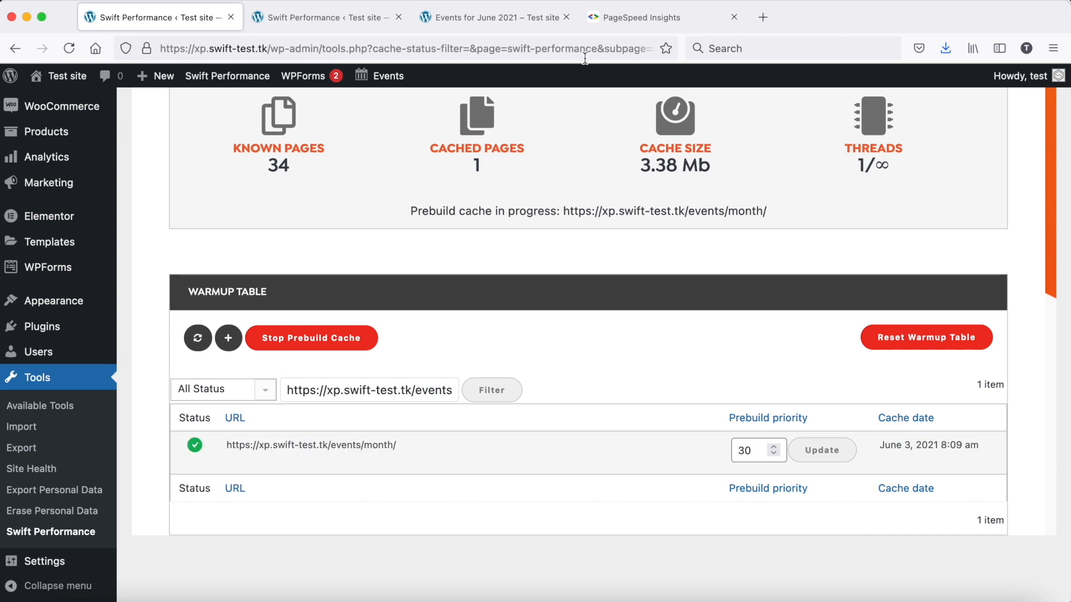
Rerun the PageSpeed Insights analysis of the events month page and examine its mobile and desktop results
click(617, 27)
click(748, 149)
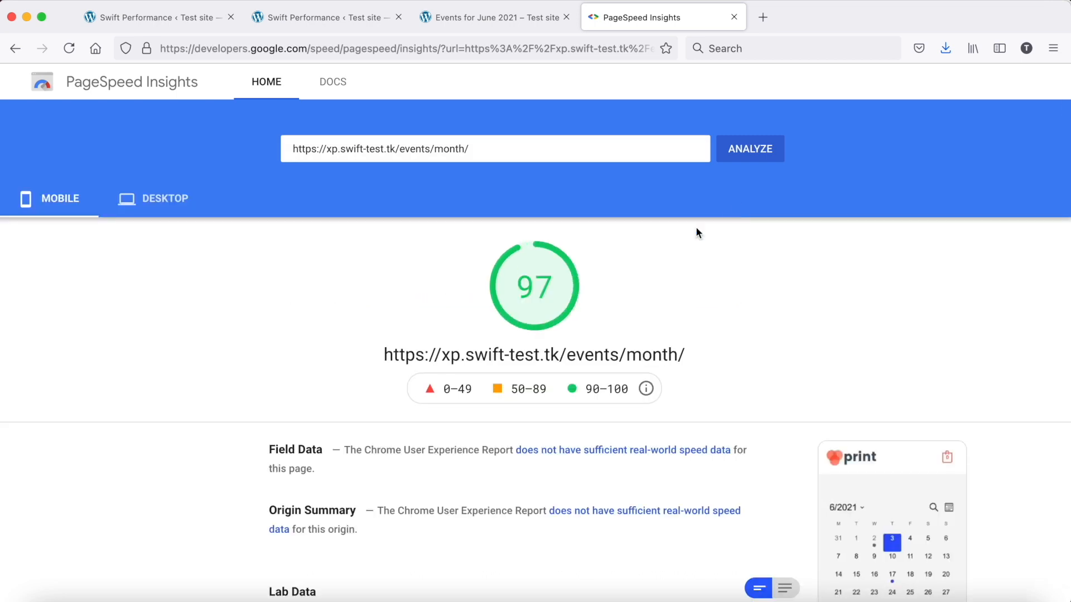
scroll(521, 285, down, 12)
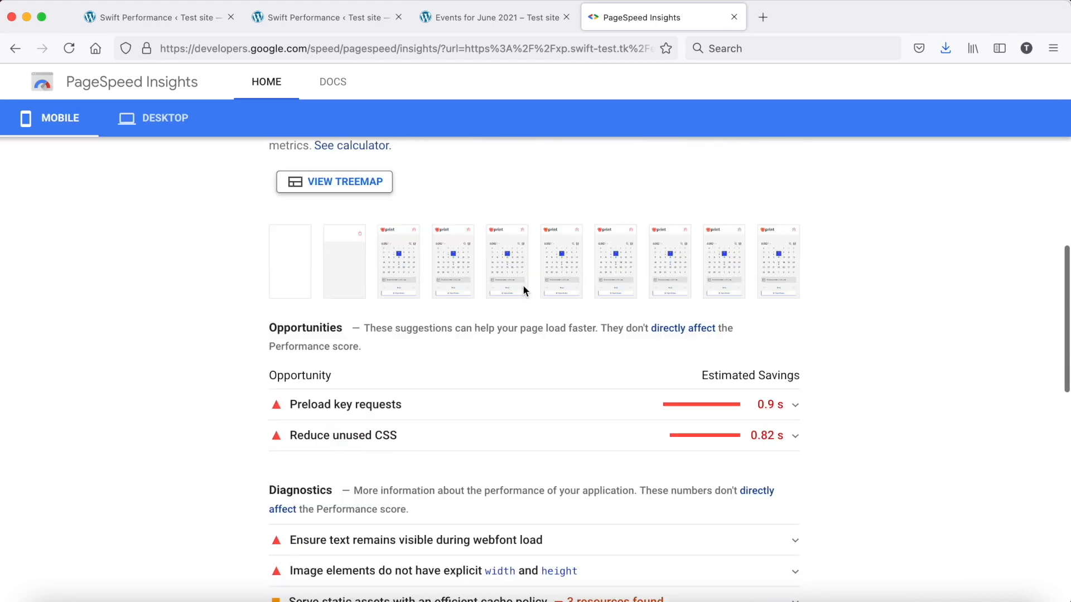
scroll(523, 291, up, 12)
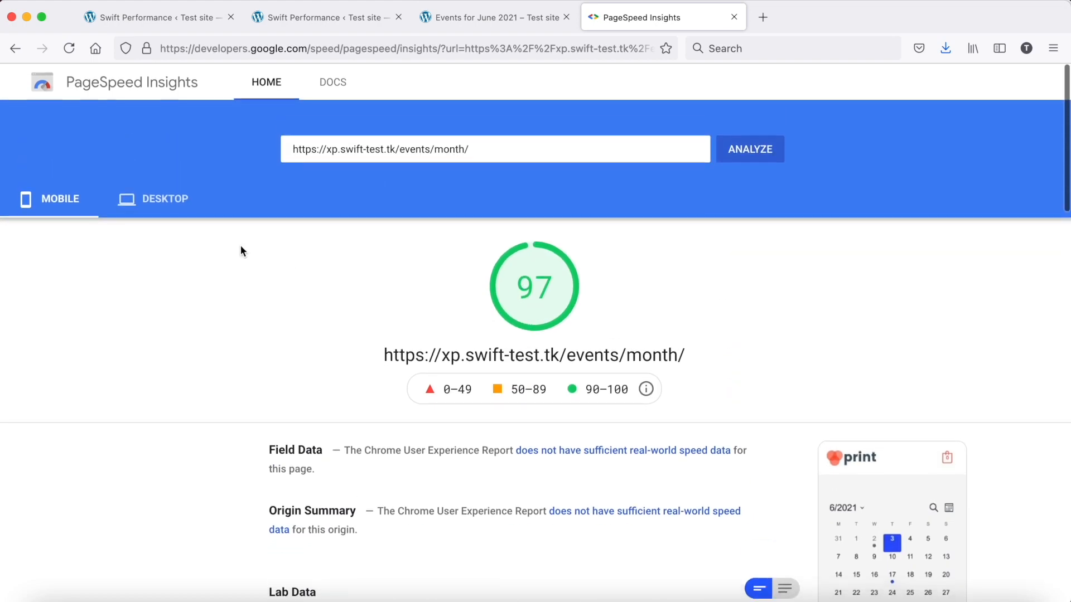
click(154, 212)
scroll(319, 374, down, 3)
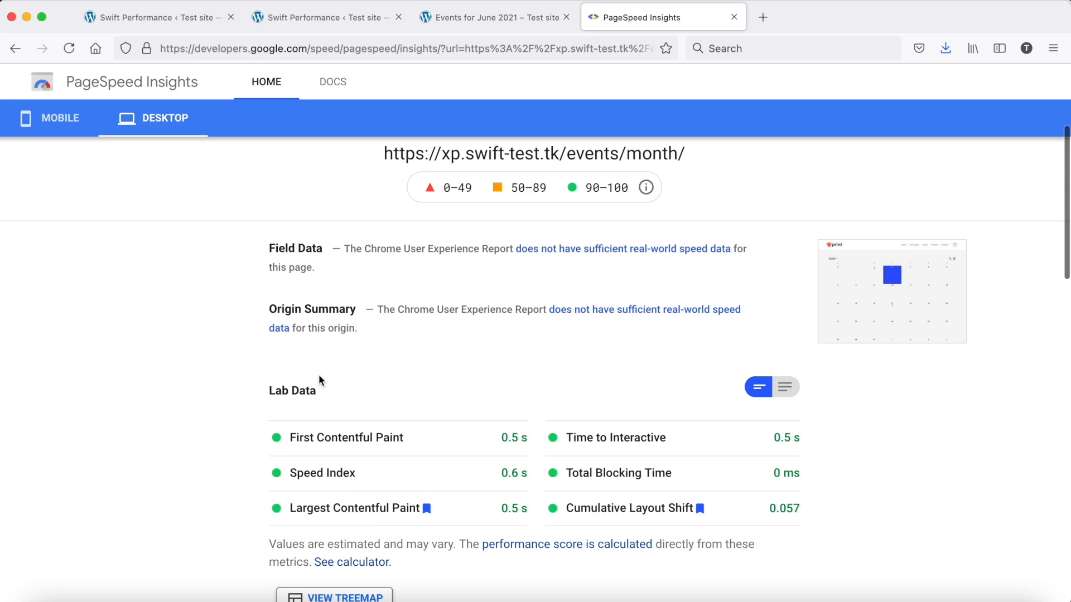
scroll(319, 380, down, 5)
scroll(319, 380, up, 8)
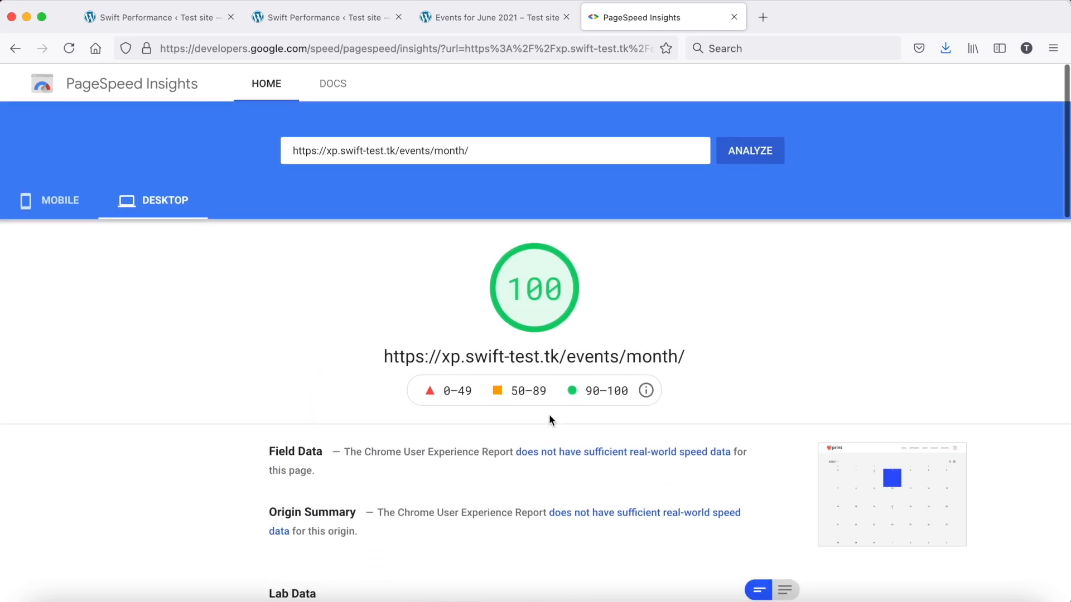
From the warmup table, view the cached version of the events month page and close it
click(209, 20)
click(262, 446)
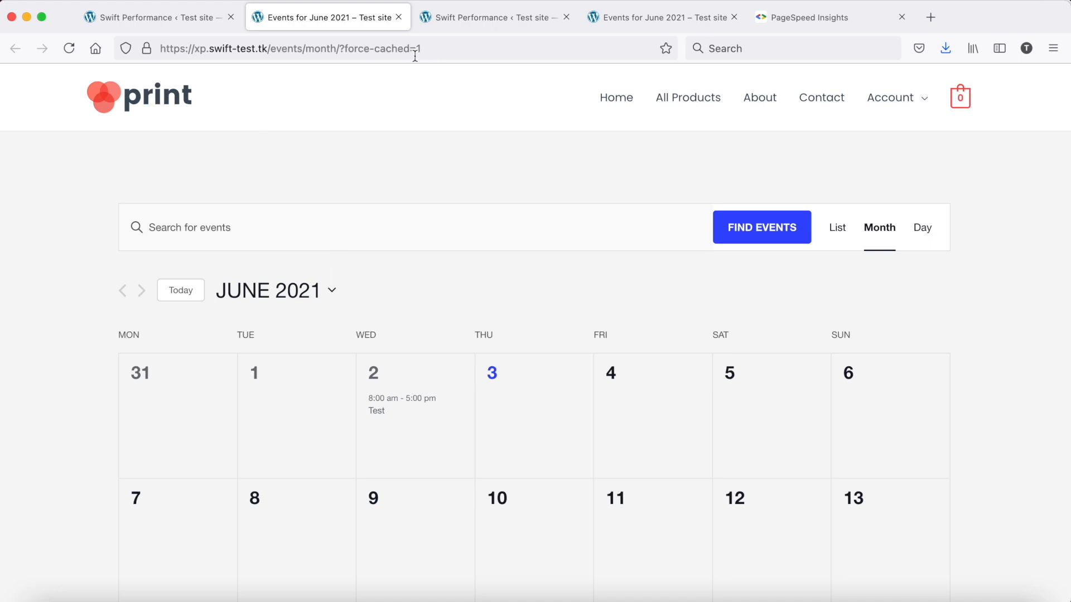
click(398, 18)
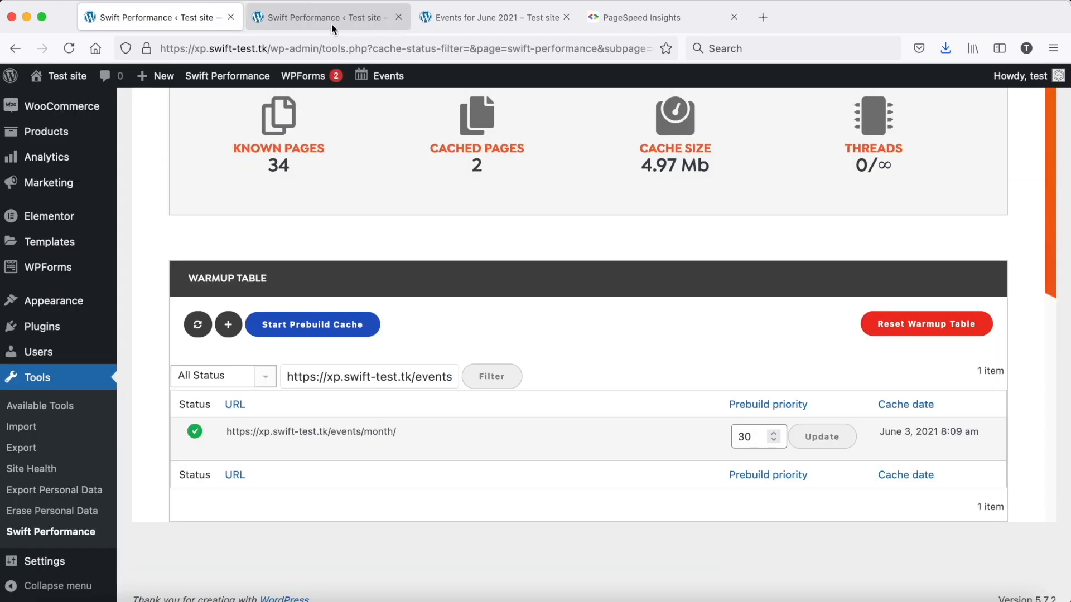
Open the page source of the regular events month page and search it for "the-events-calendar"
mouse_move(304, 453)
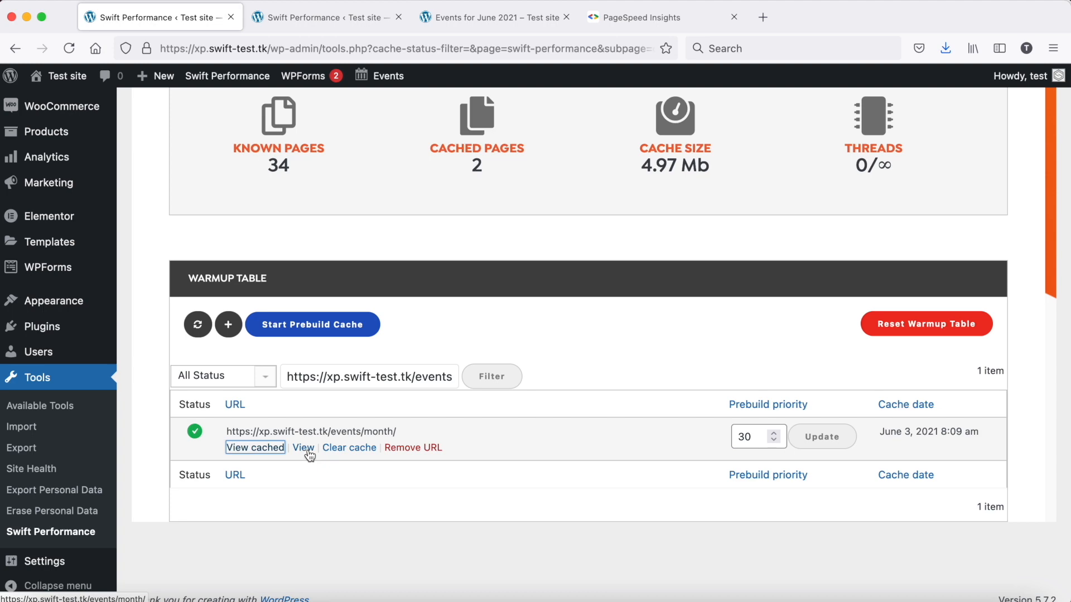
click(305, 448)
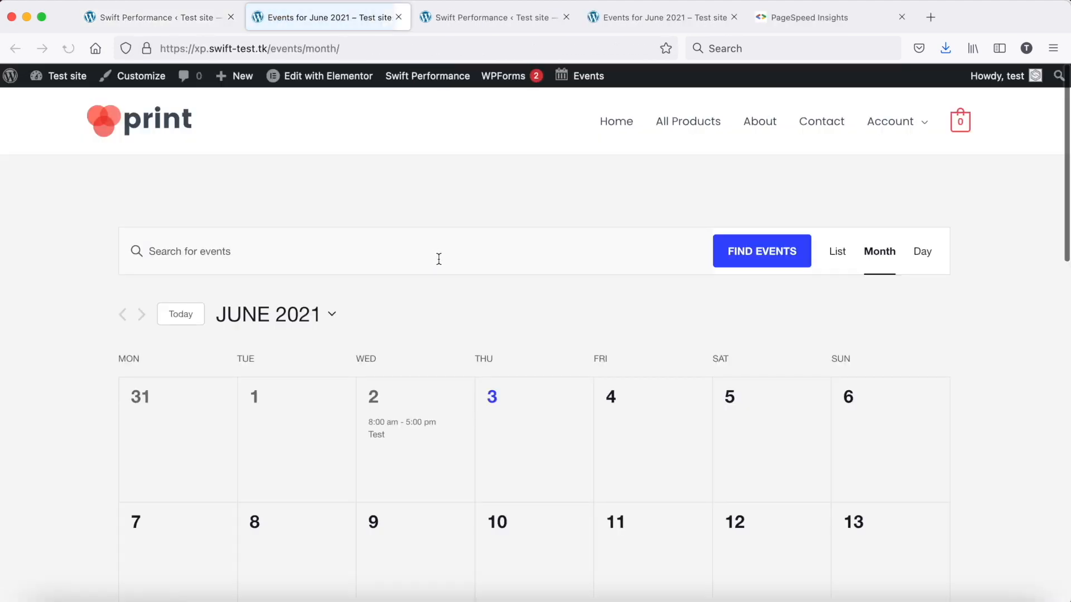
right_click(434, 194)
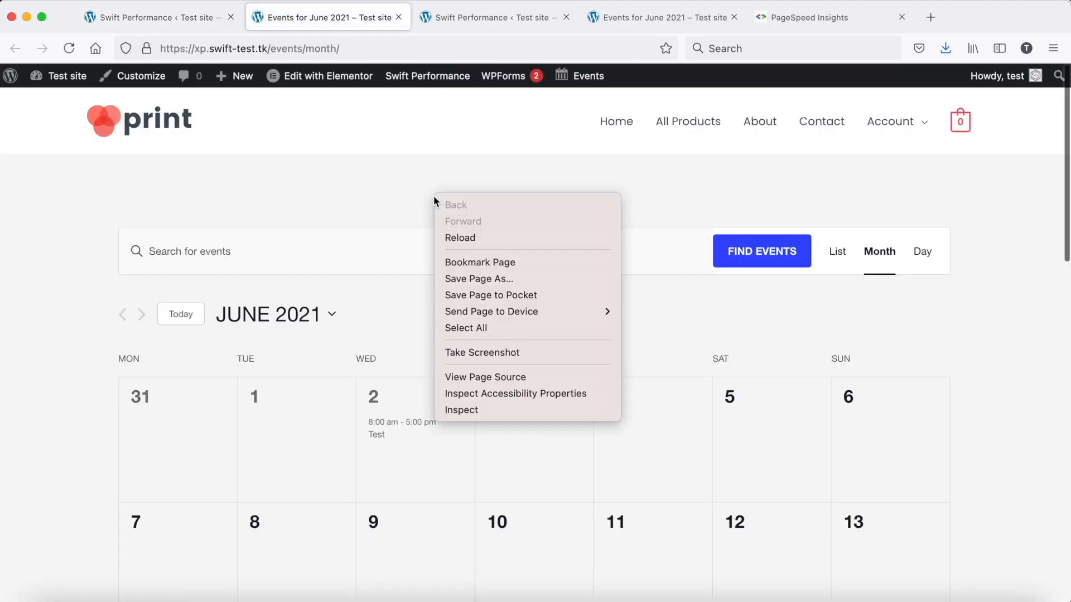
click(487, 377)
key(ctrl+f)
text(the-events-calenda)
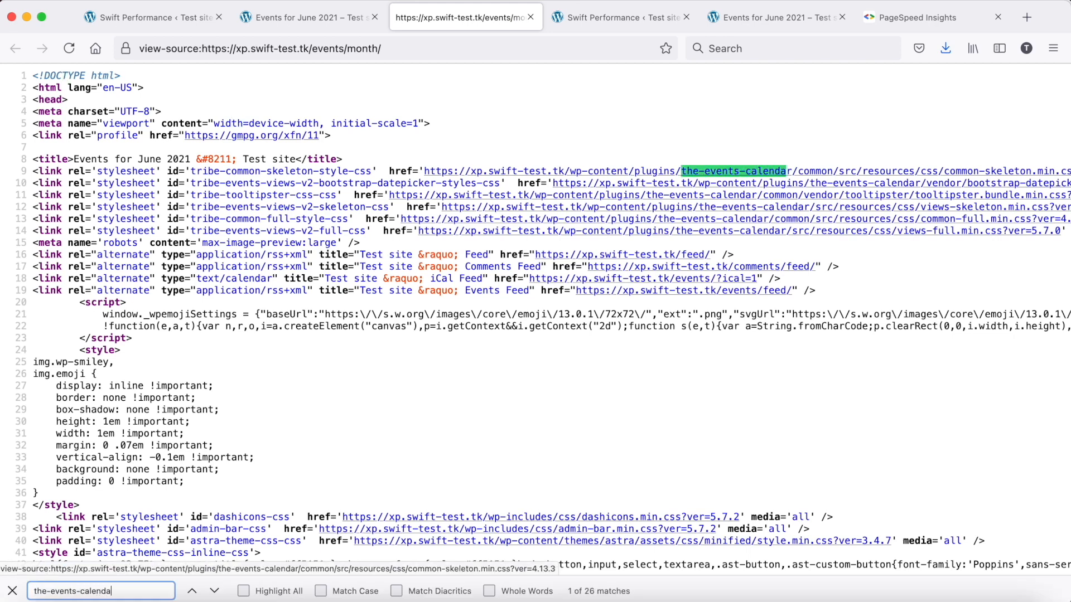
Go through the the-events-calendar matches as far as the plugin's script links, and close the source and the events page
key(Return)
key(Return)
key(Return)
key(Return)
key(Return)
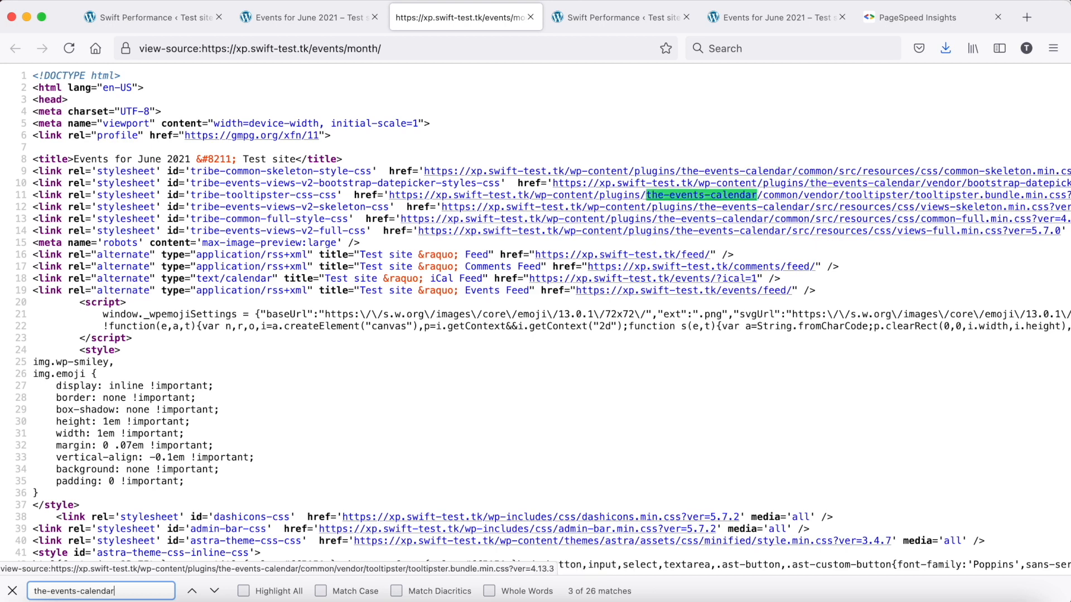
key(Return)
key(Return)
key(Return)
key(Return)
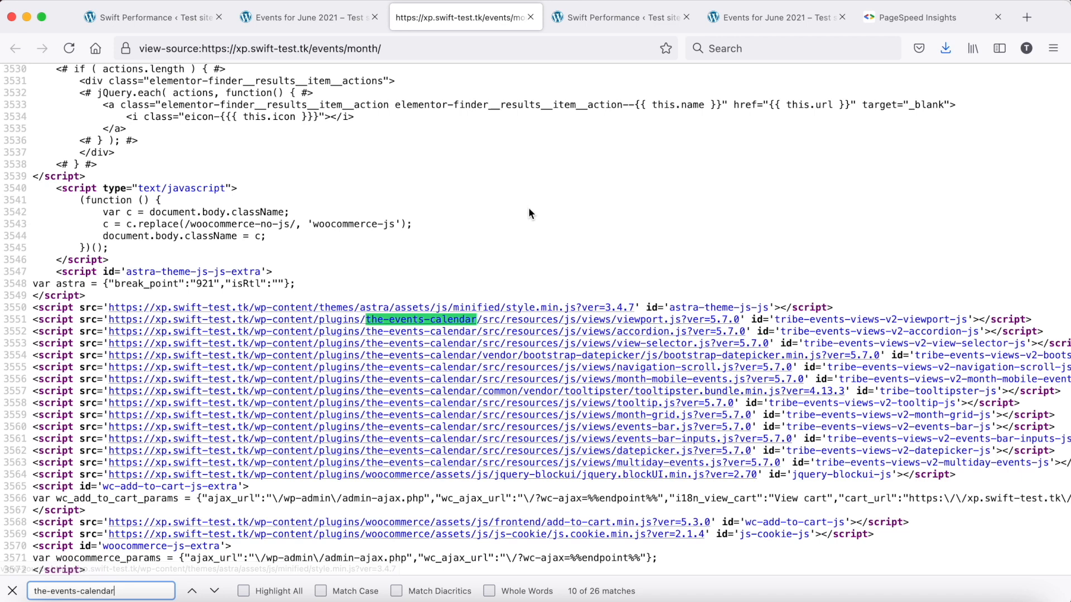
click(530, 17)
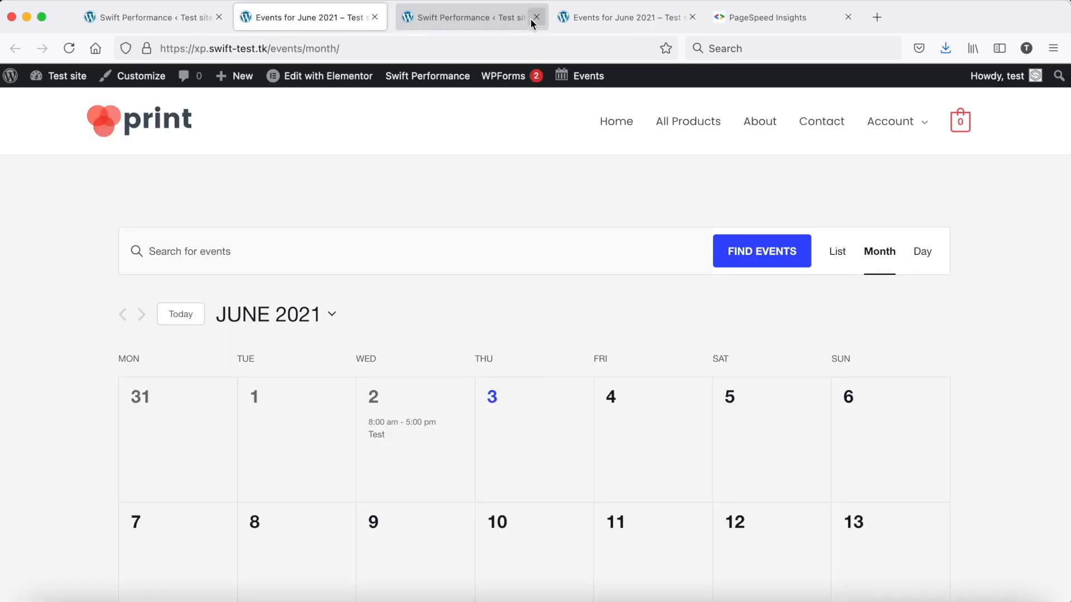
click(174, 19)
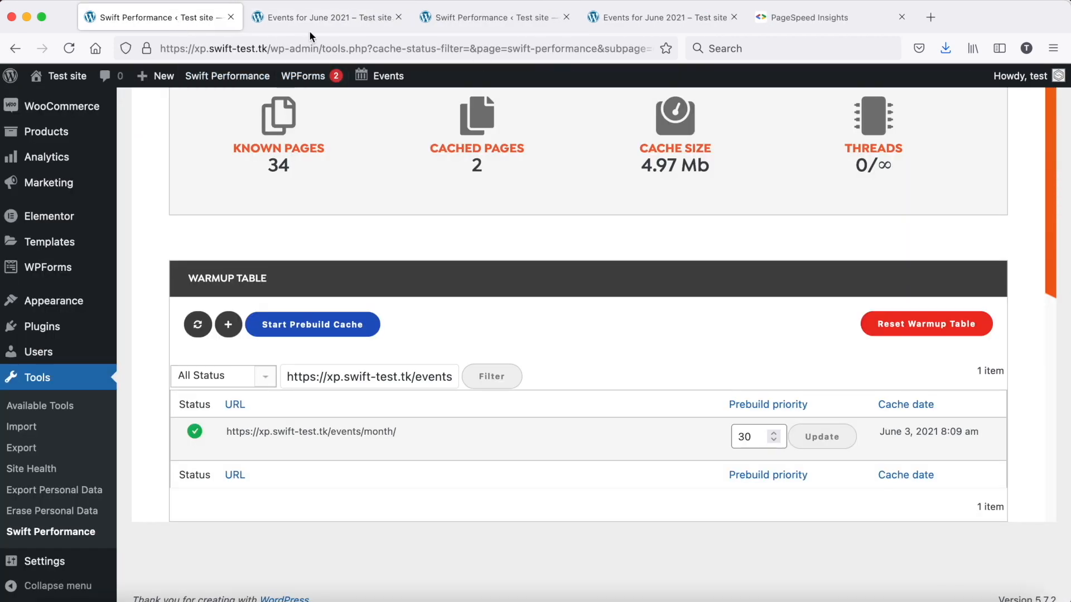
click(313, 19)
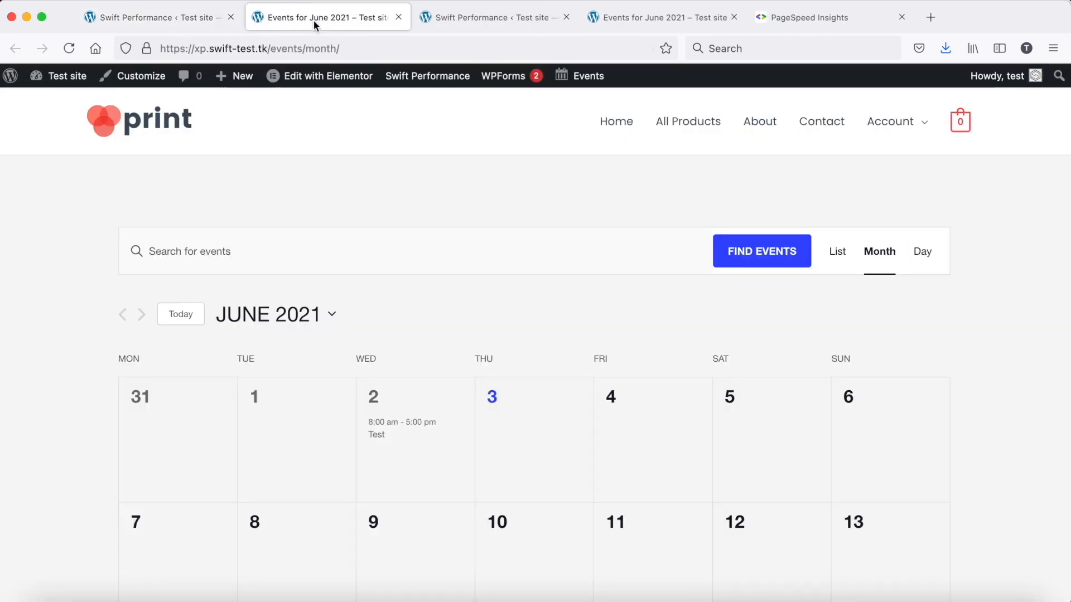
click(398, 19)
In the Optimization settings for scripts, add the-events-calendar to Preprocess Scripts
click(291, 335)
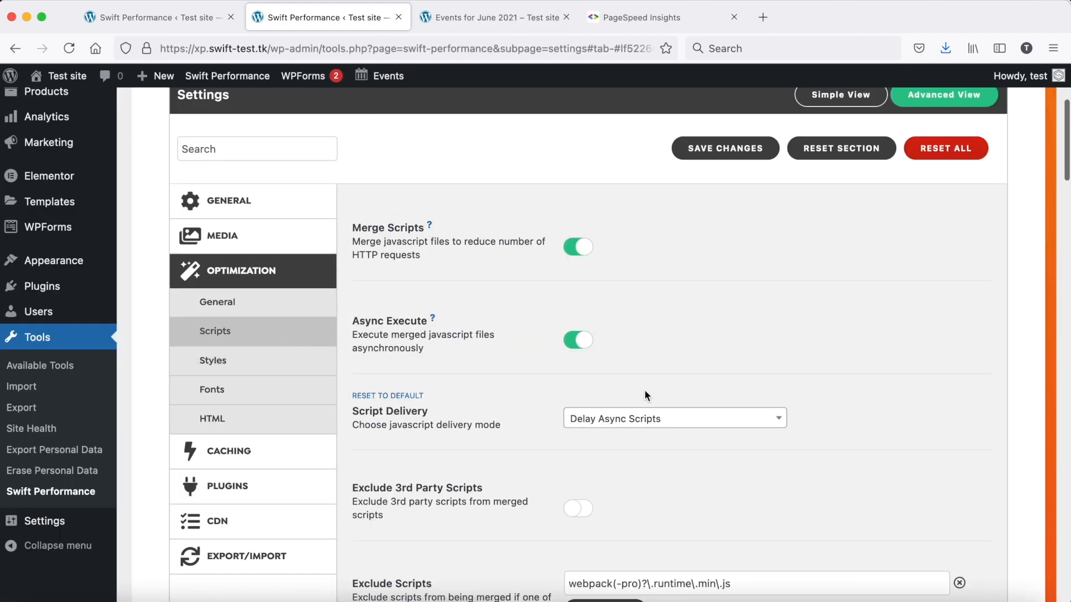
scroll(644, 391, down, 10)
scroll(644, 390, down, 15)
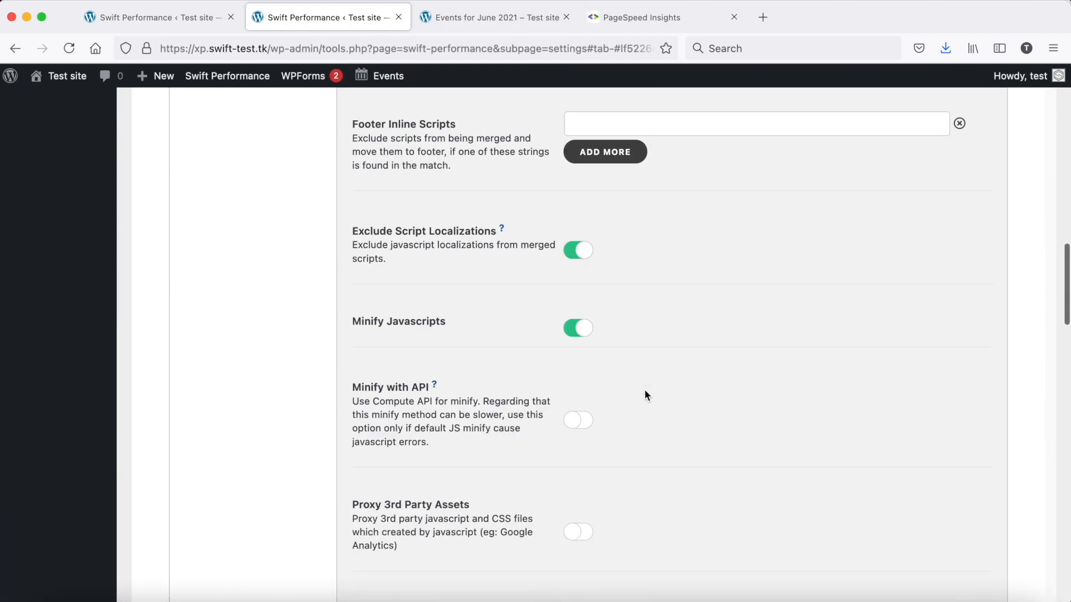
scroll(644, 393, down, 12)
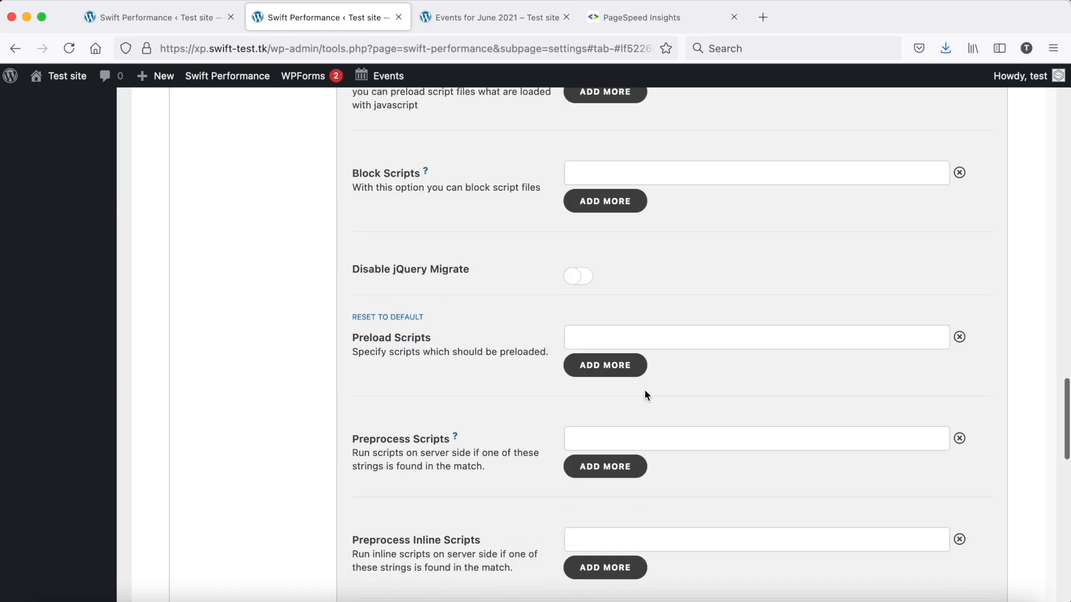
drag(353, 317, 436, 320)
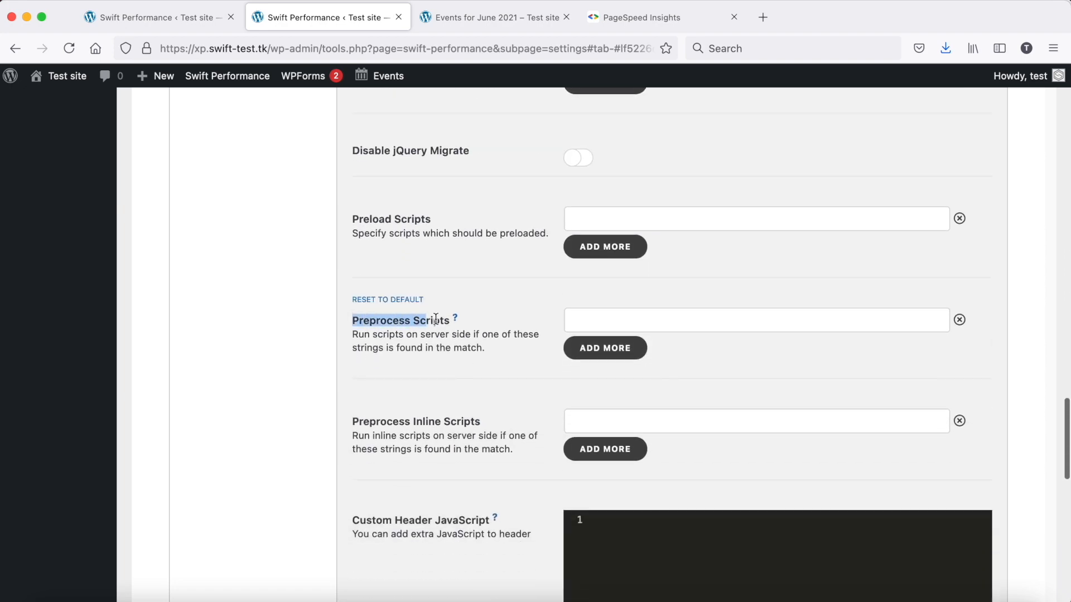
click(678, 332)
text(the)
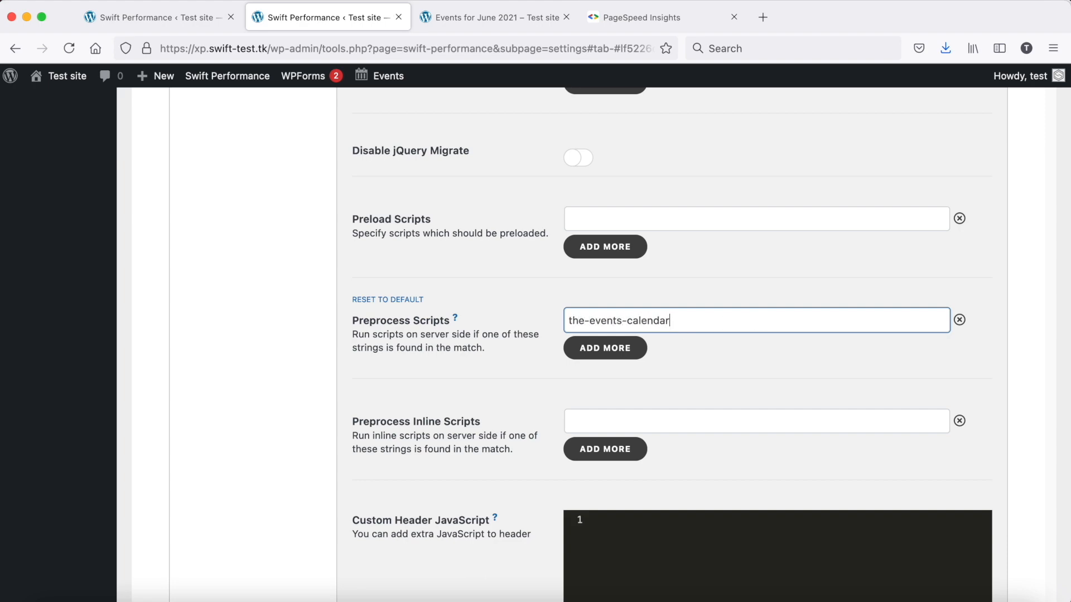
text(-events-calendar)
Save the changed script settings and dismiss the offer to clear the cache
scroll(828, 236, up, 15)
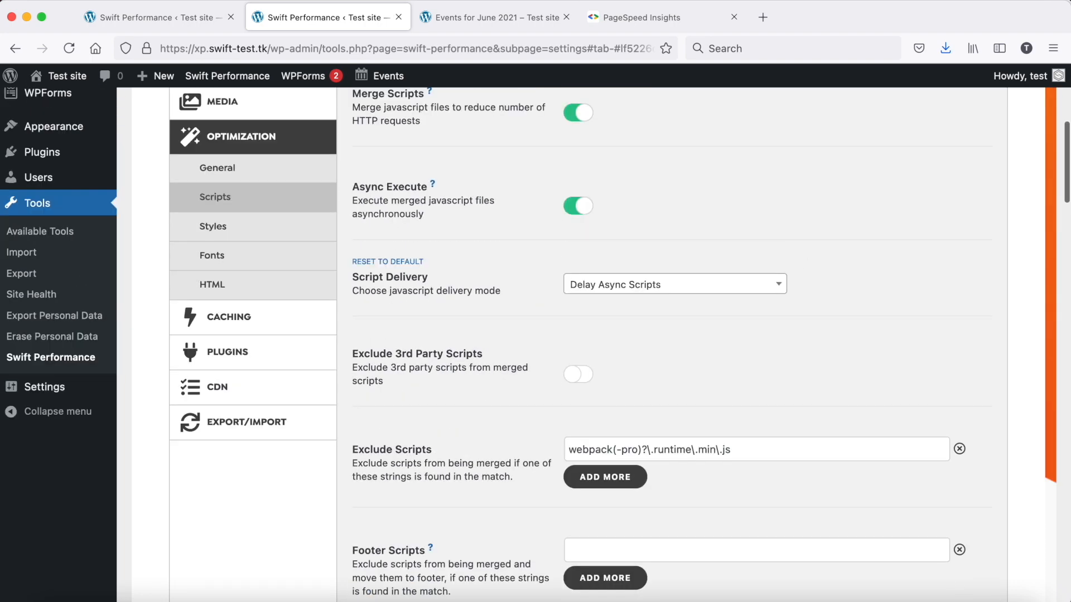
scroll(714, 351, up, 6)
click(713, 351)
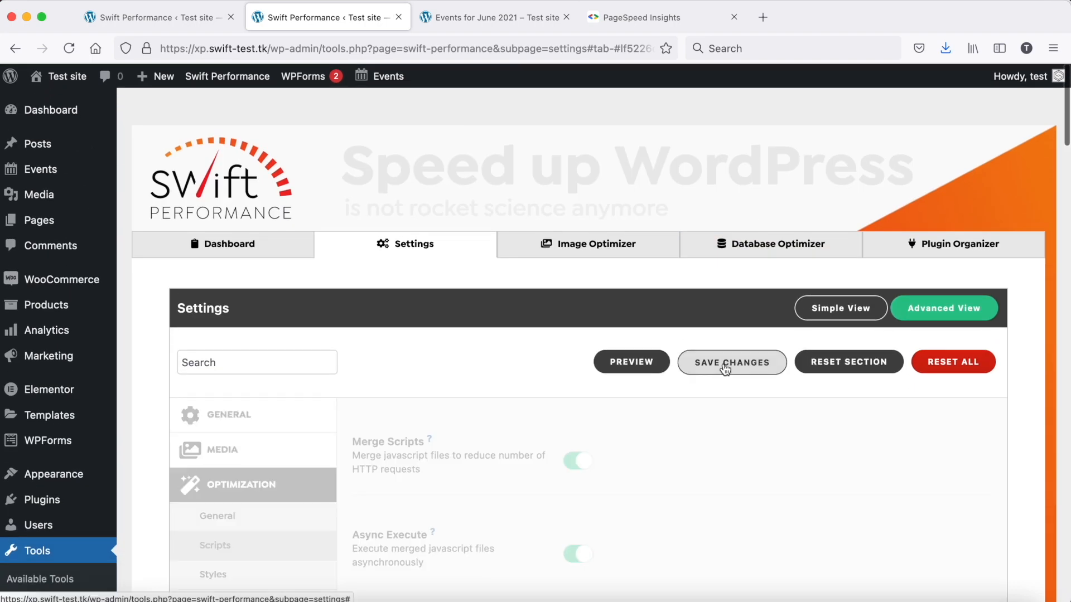
click(564, 320)
Return to the warmup table and rebuild the cache of the events month page after clearing it
click(184, 18)
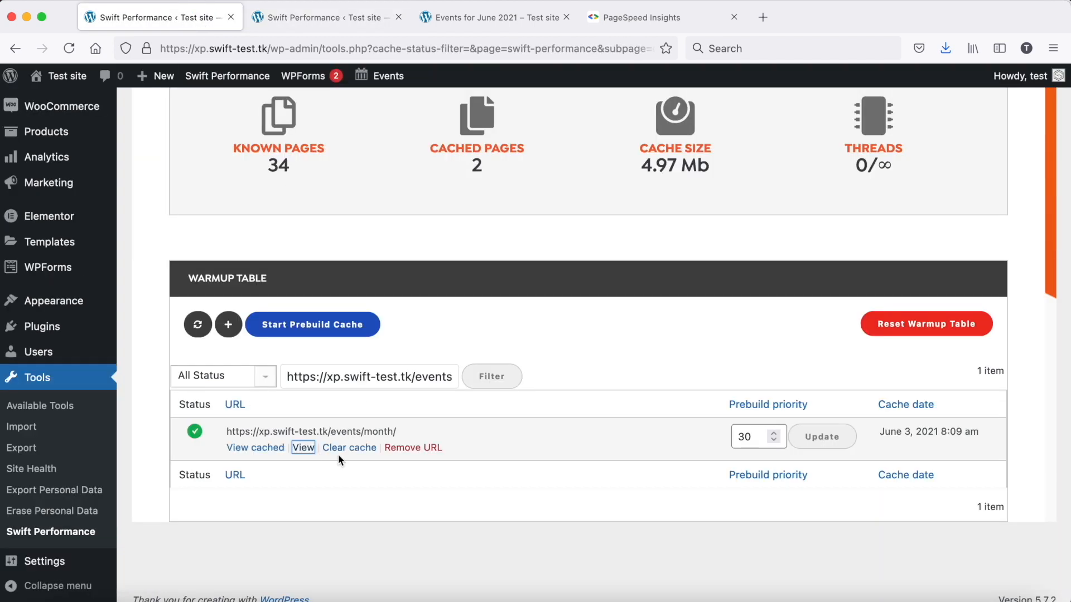
click(341, 455)
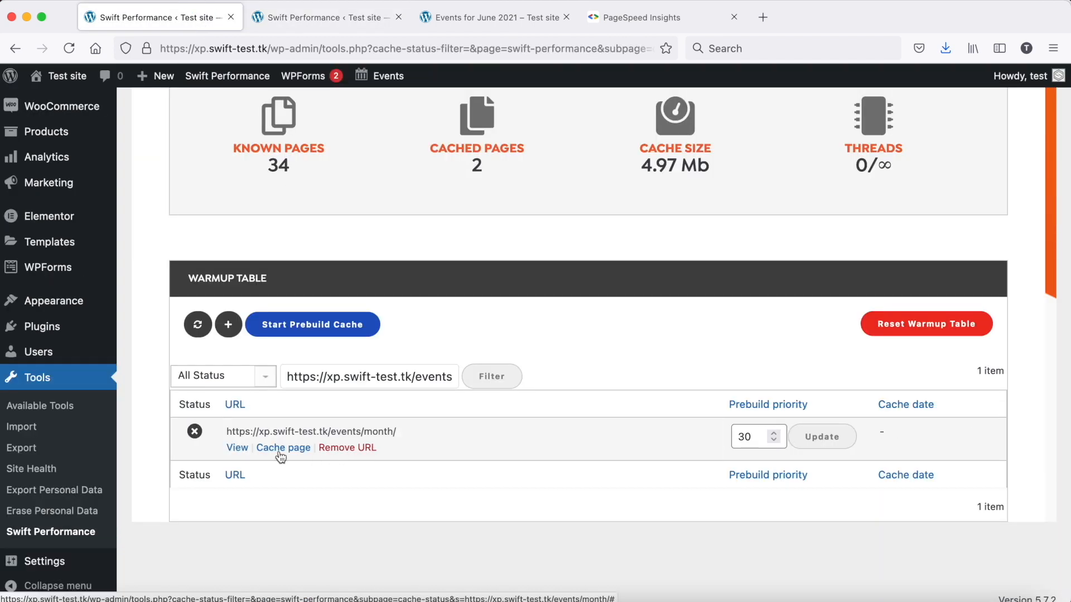
click(279, 449)
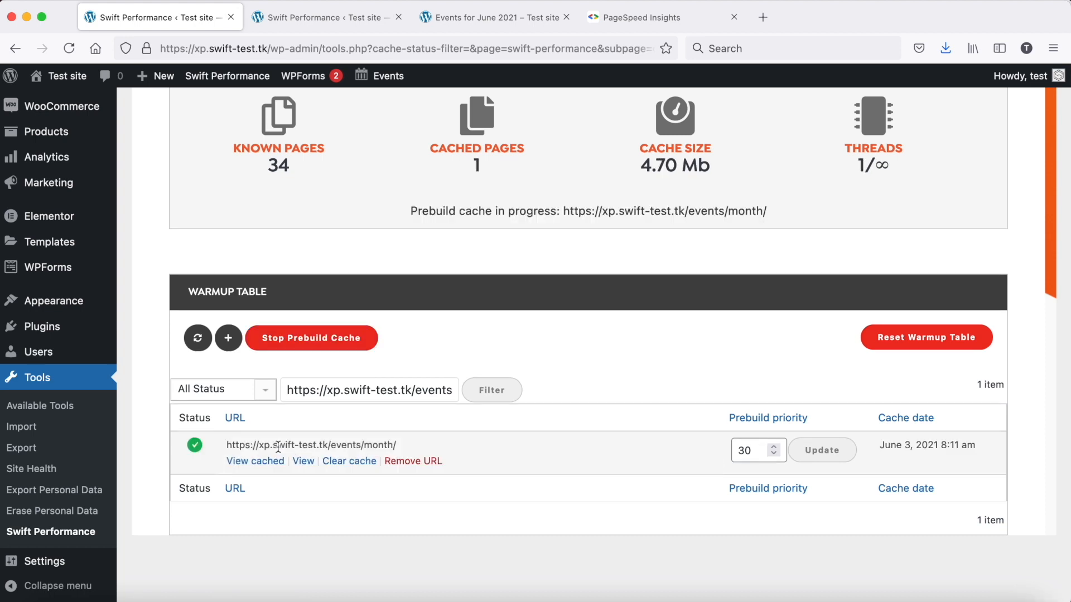
View the newly cached events month page and look over its calendar layout
click(231, 462)
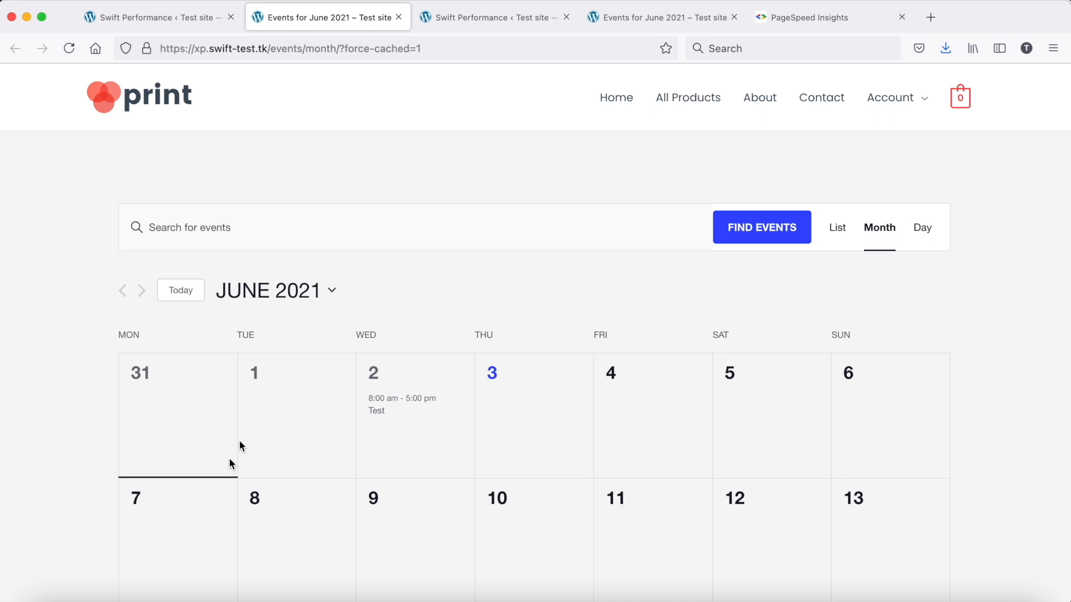
scroll(396, 283, down, 5)
scroll(395, 283, up, 5)
Analyze the events month page again in PageSpeed Insights and compare the mobile and desktop scores, lab data and load filmstrip
click(791, 12)
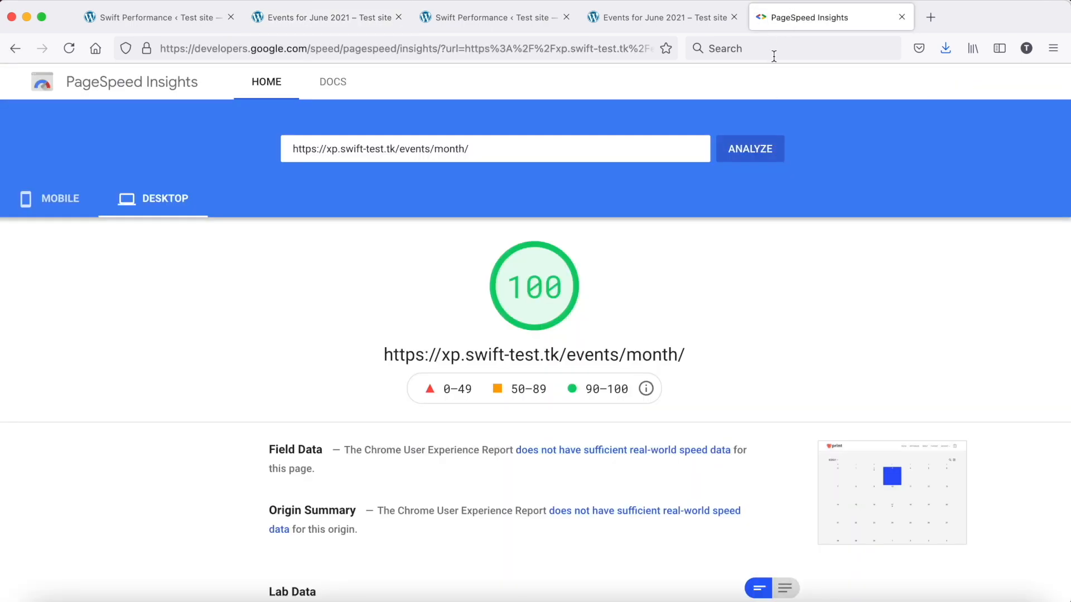
click(760, 145)
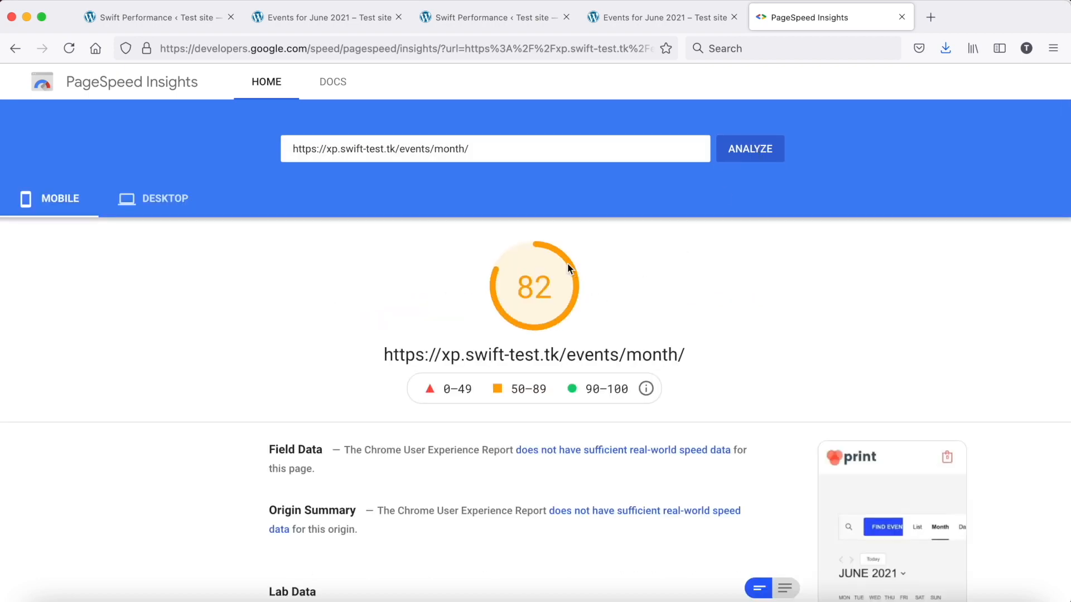
scroll(539, 277, down, 3)
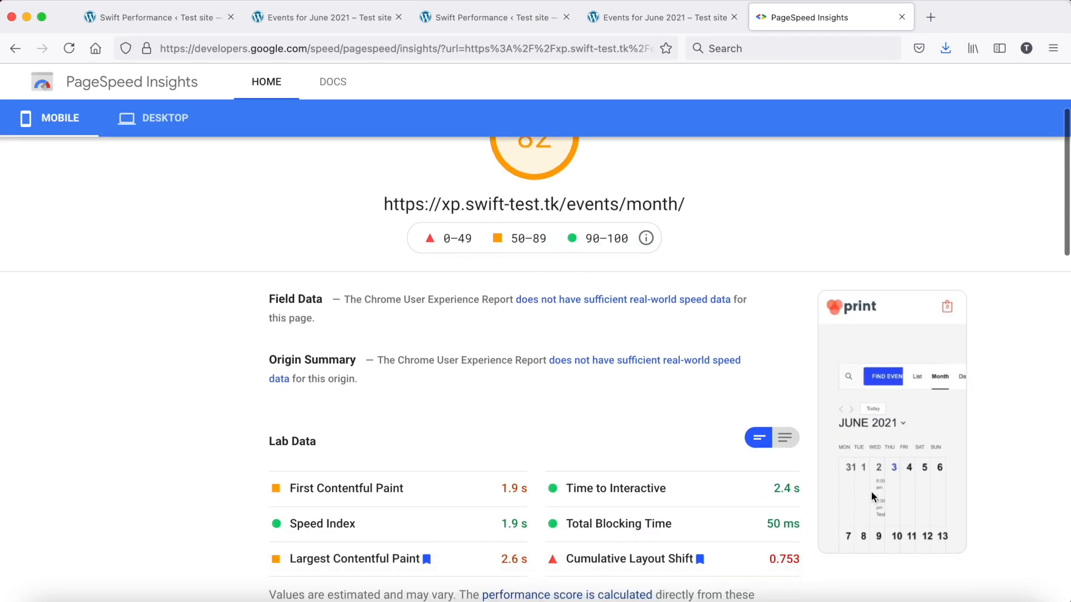
scroll(305, 179, up, 3)
click(171, 208)
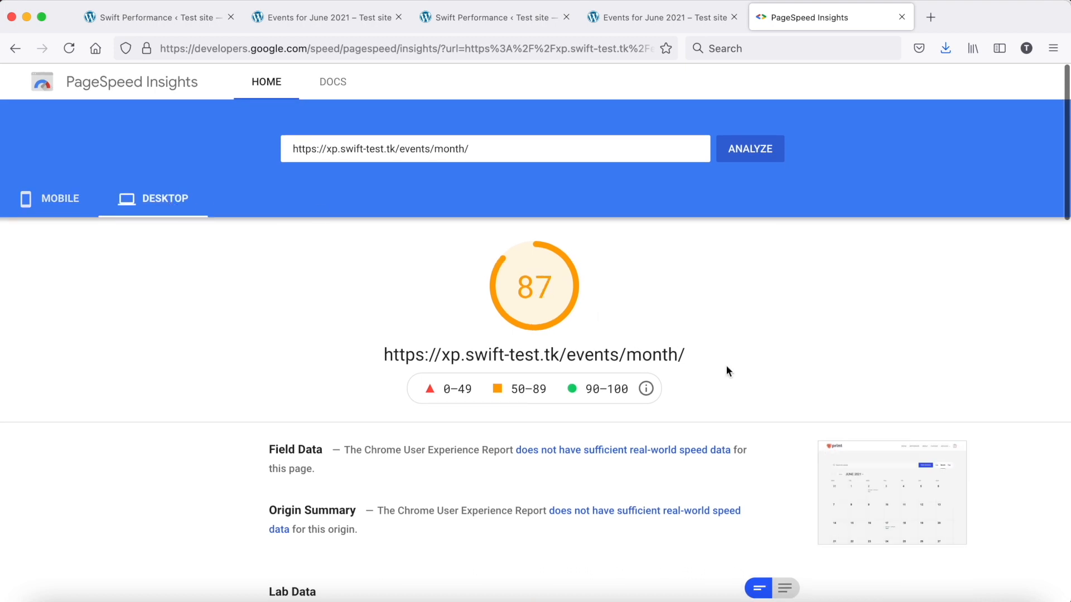
scroll(738, 379, down, 2)
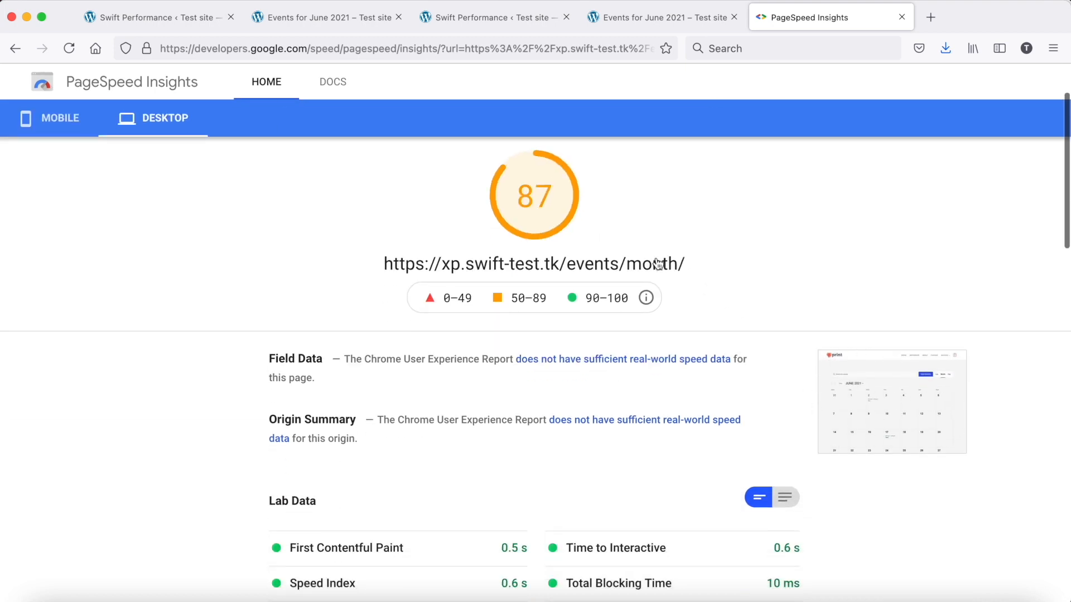
scroll(513, 189, down, 6)
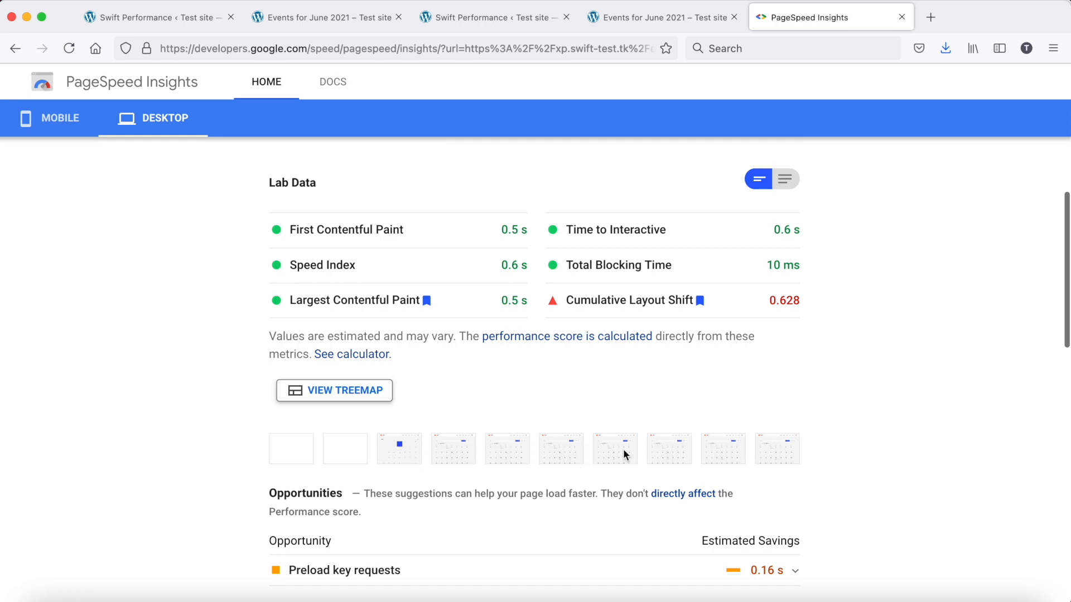
scroll(625, 452, up, 8)
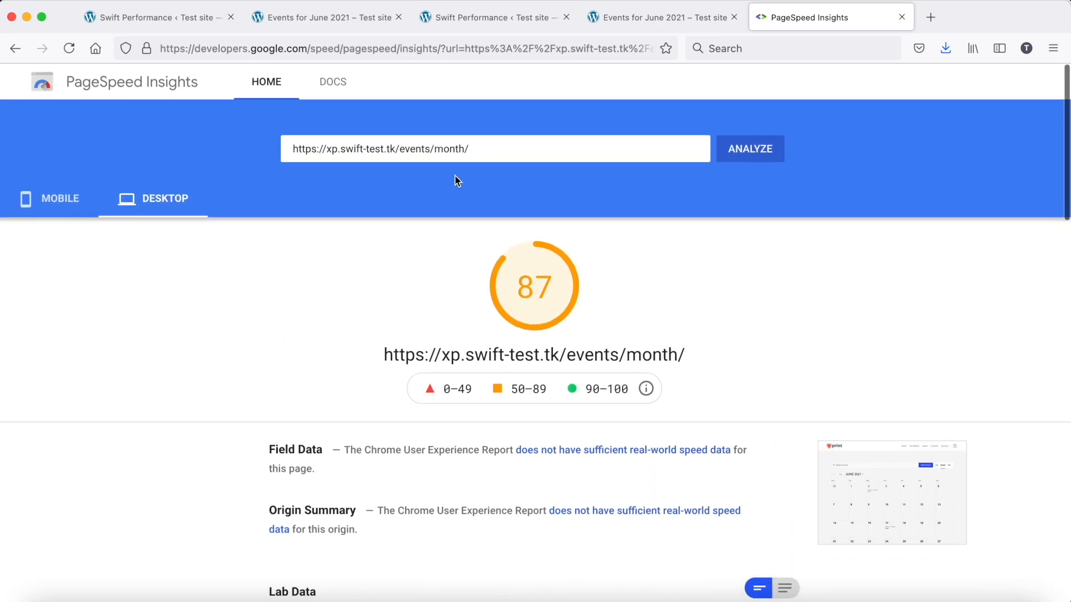
In a separate Swift Performance settings tab, add the-events-calendar to Exclude Styles in the Optimization settings for styles
click(175, 17)
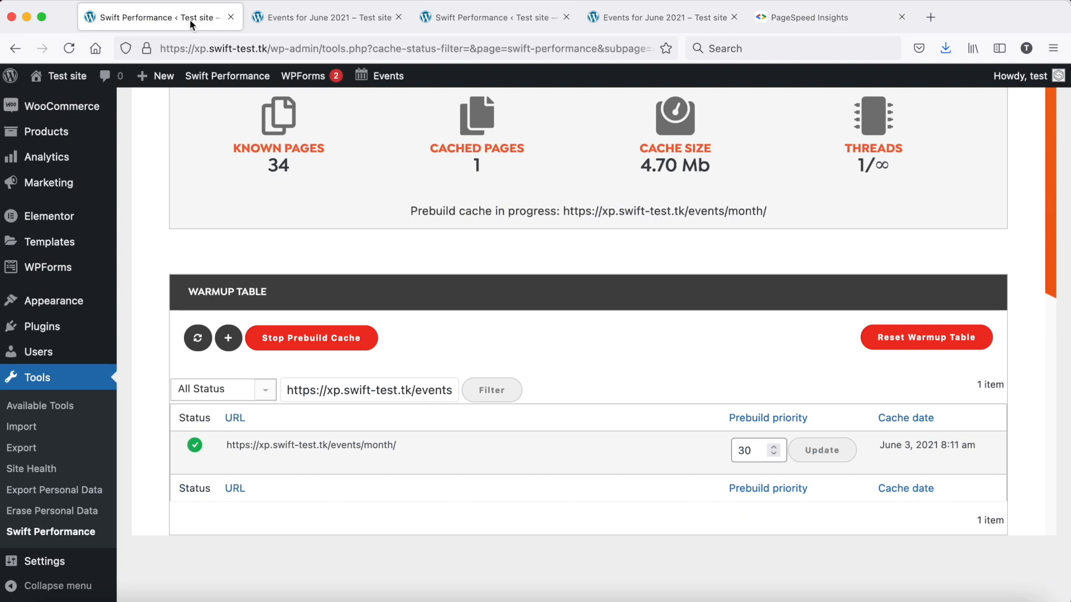
scroll(389, 170, up, 10)
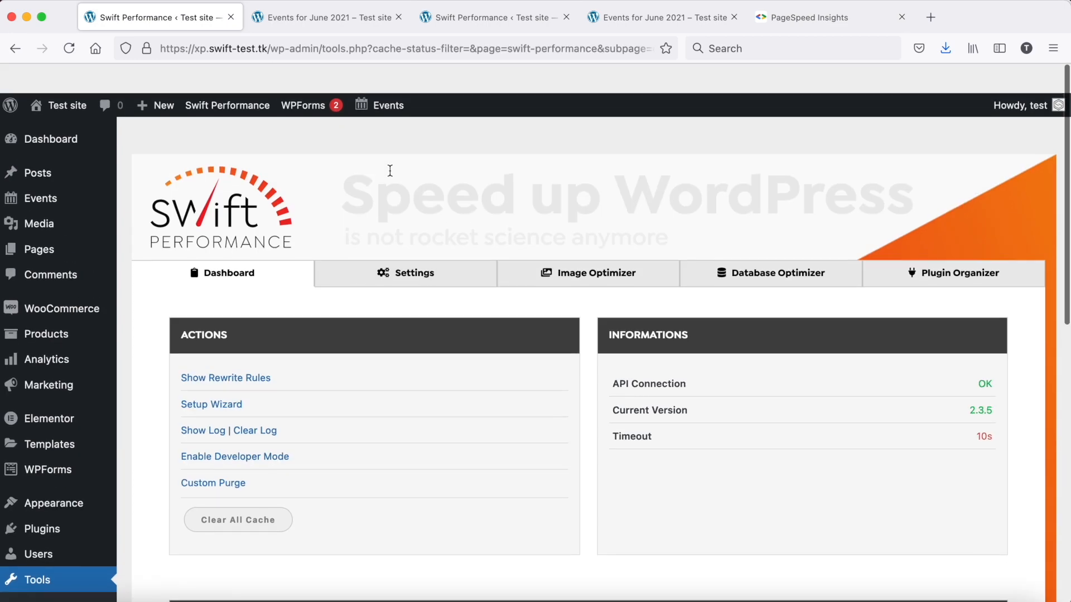
middle_click(397, 248)
click(305, 18)
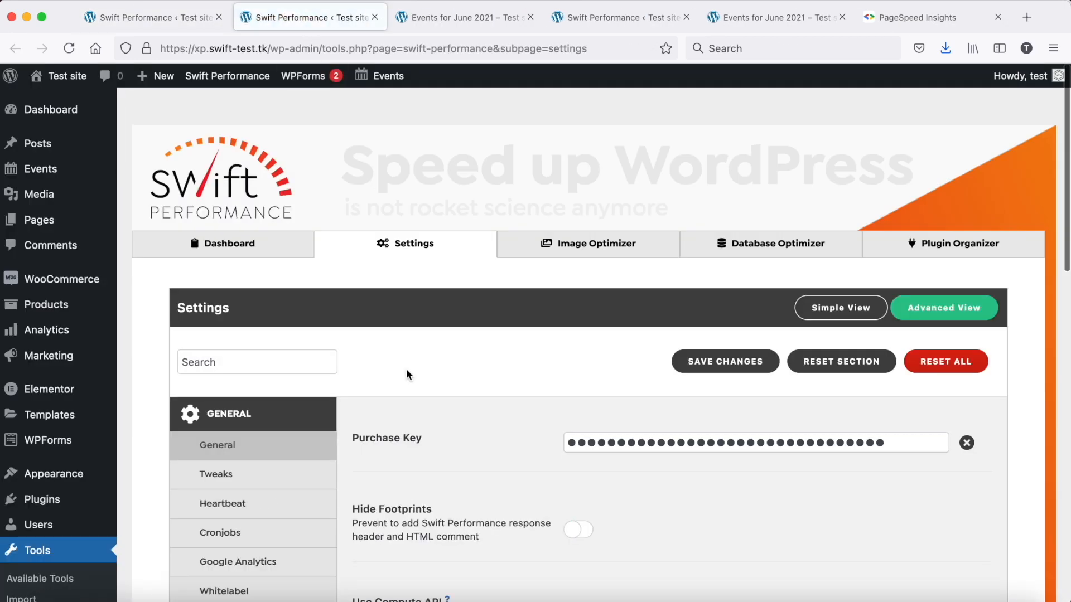
scroll(406, 369, down, 5)
click(288, 429)
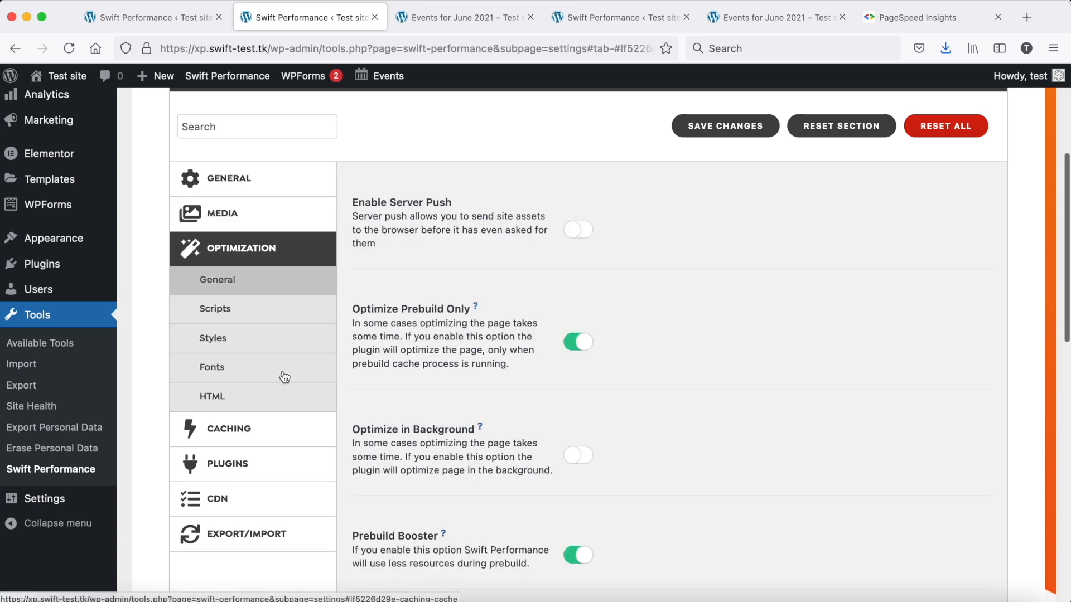
click(262, 338)
scroll(665, 417, down, 8)
scroll(665, 419, down, 10)
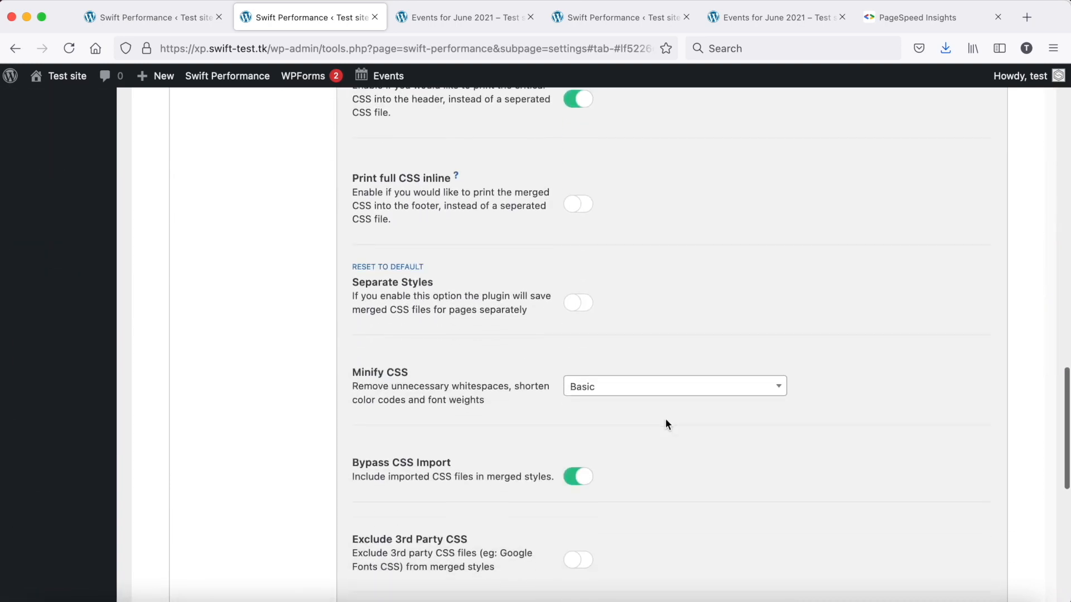
click(656, 325)
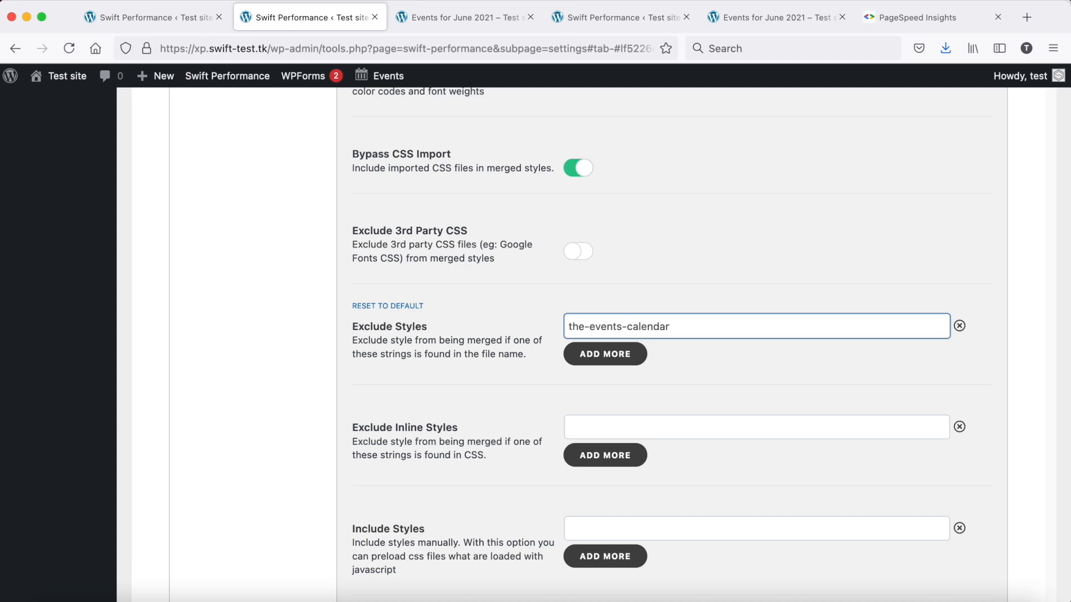
Enable Separate Mobile Device Cache in the general Caching settings
scroll(466, 268, up, 20)
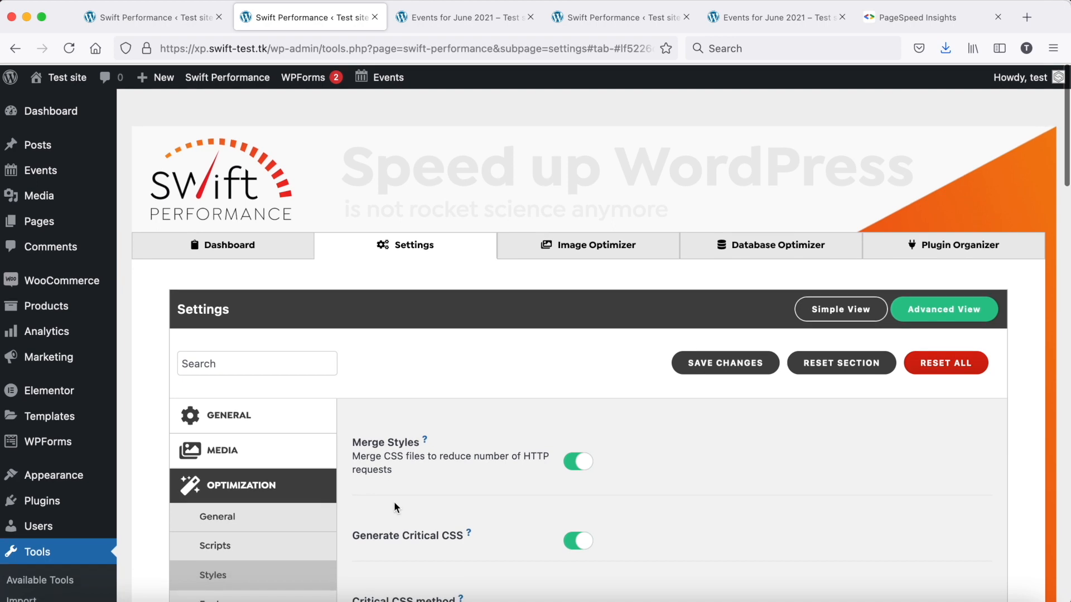
scroll(394, 501, down, 3)
click(259, 539)
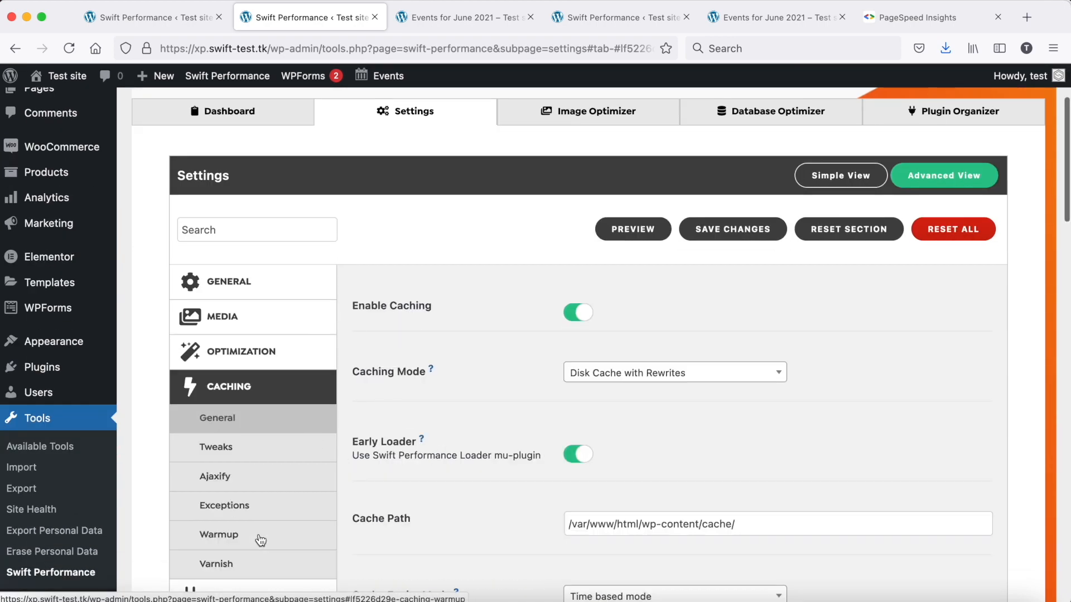
scroll(473, 443, down, 4)
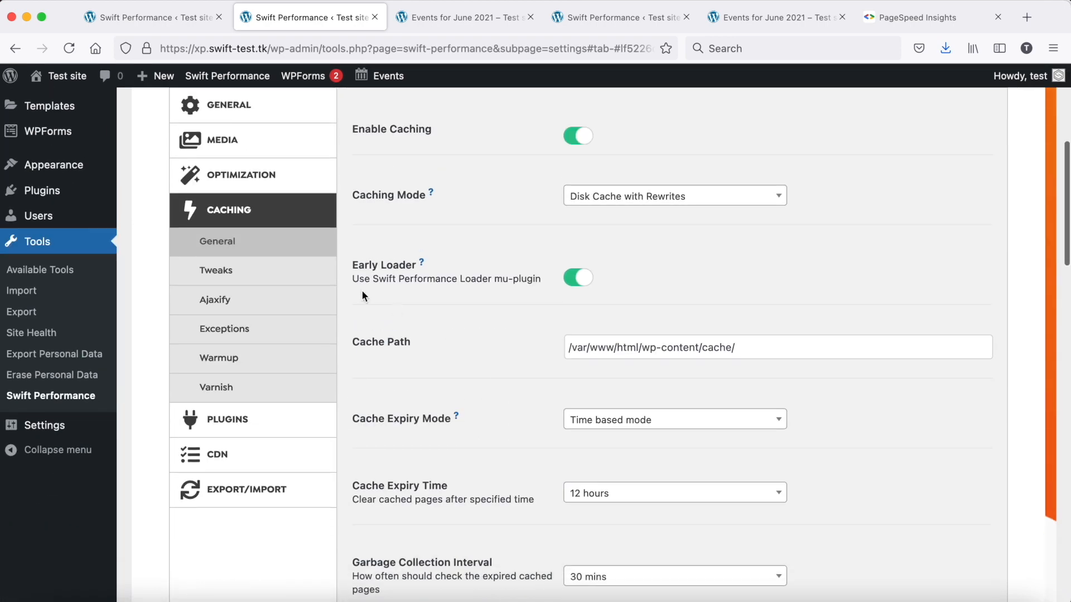
scroll(483, 379, down, 11)
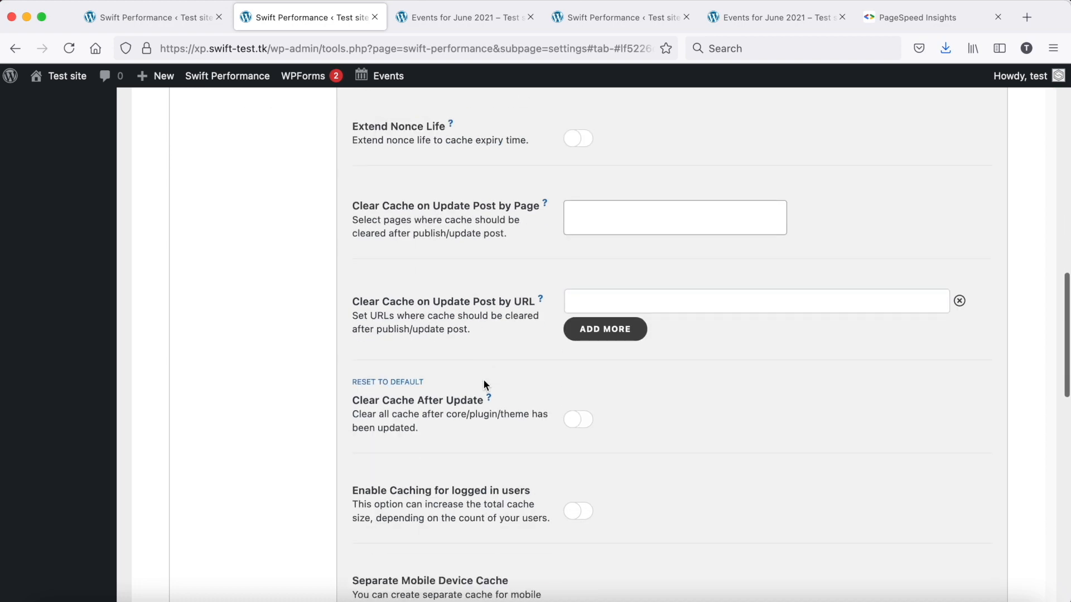
scroll(483, 379, down, 4)
click(578, 439)
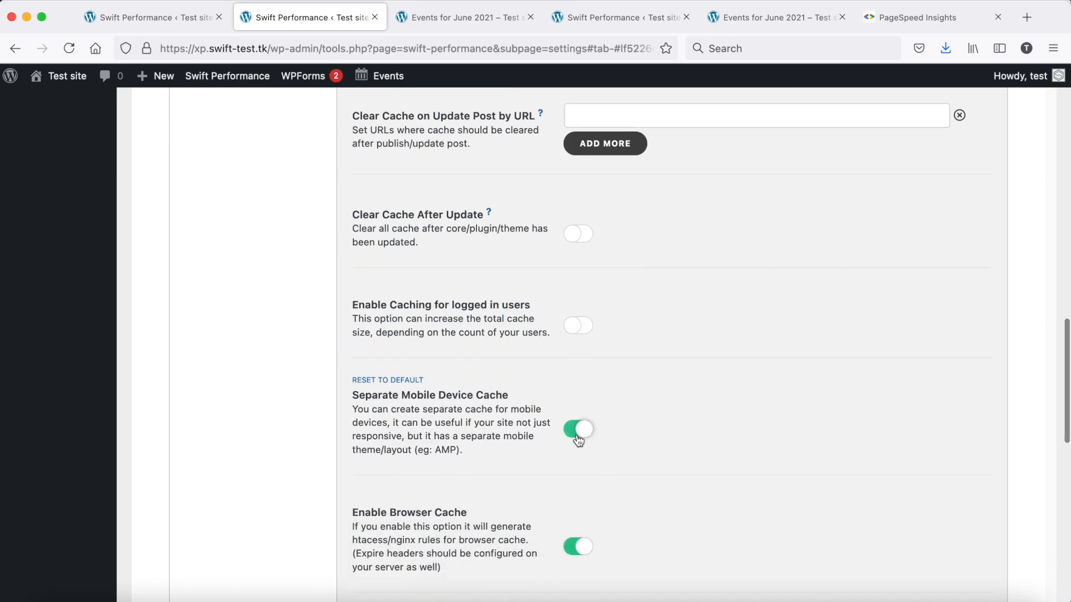
Check the page preview and lab data in the mobile PageSpeed report of the events month page
click(918, 17)
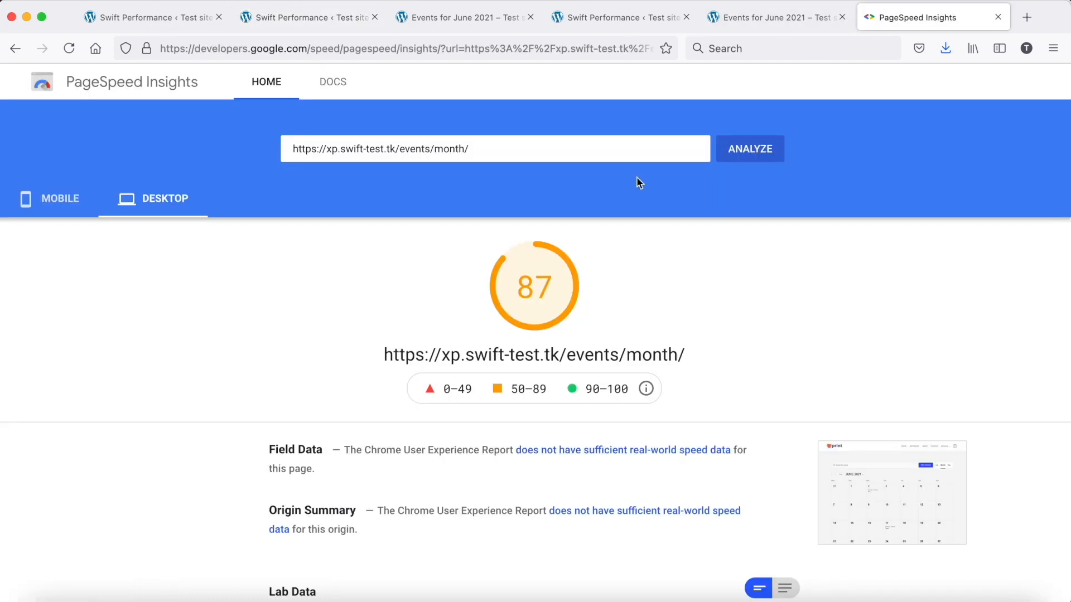
click(51, 211)
scroll(955, 433, down, 4)
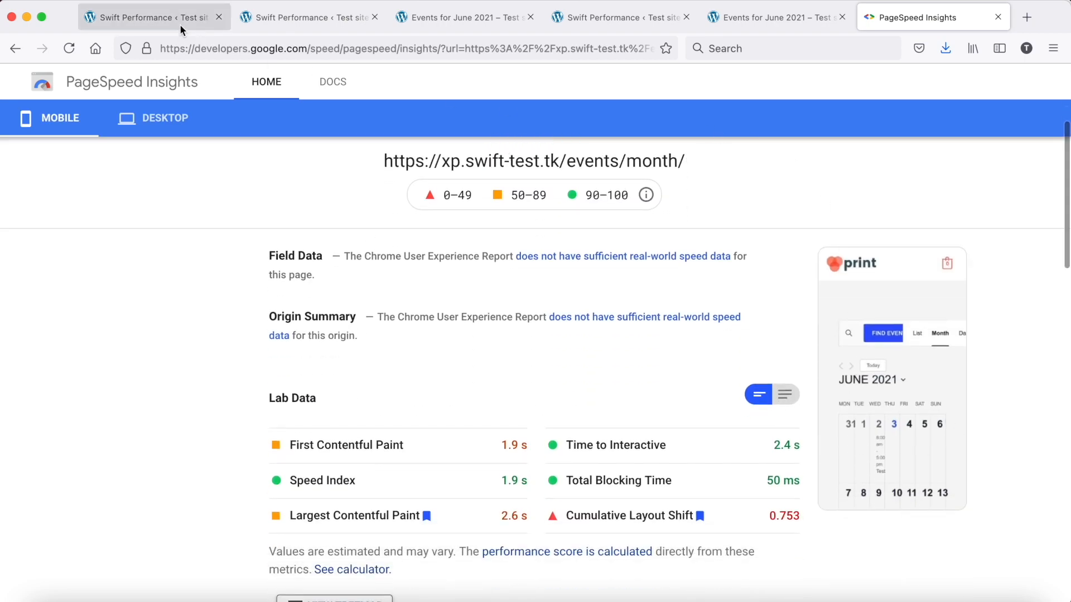
Save the settings, dismiss the offer to clear all cache, and clear and rebuild only the events month page from the warmup table
click(287, 22)
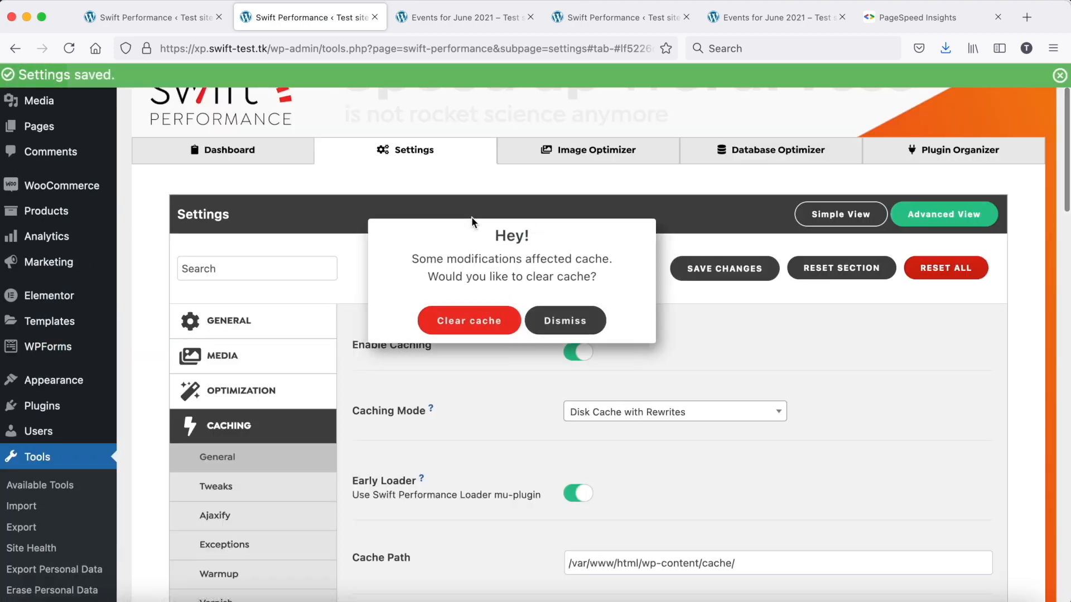
click(558, 313)
click(190, 18)
scroll(303, 453, down, 4)
scroll(303, 453, down, 5)
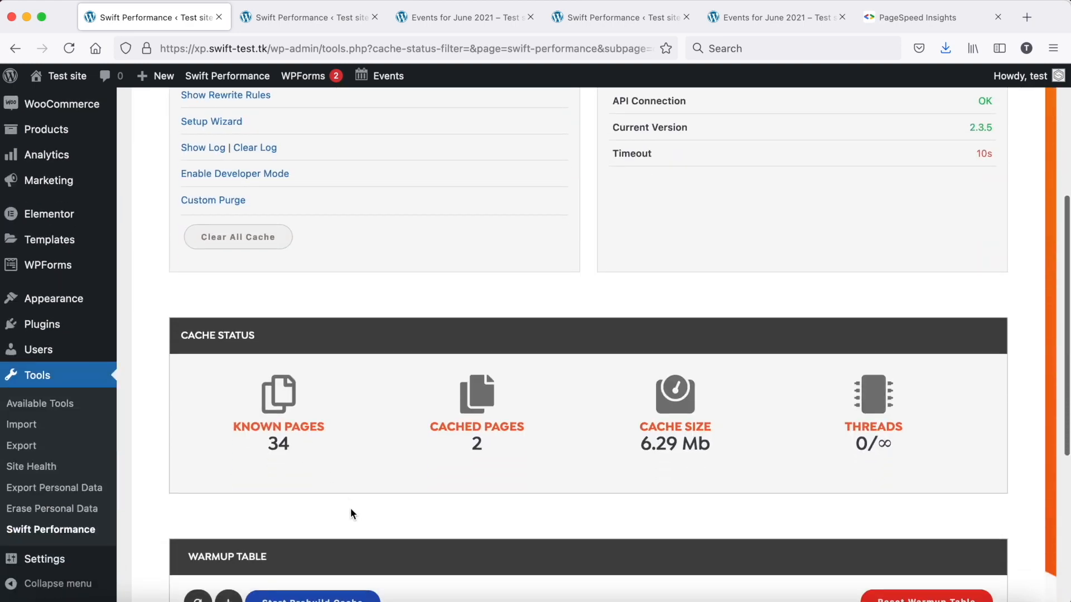
click(337, 493)
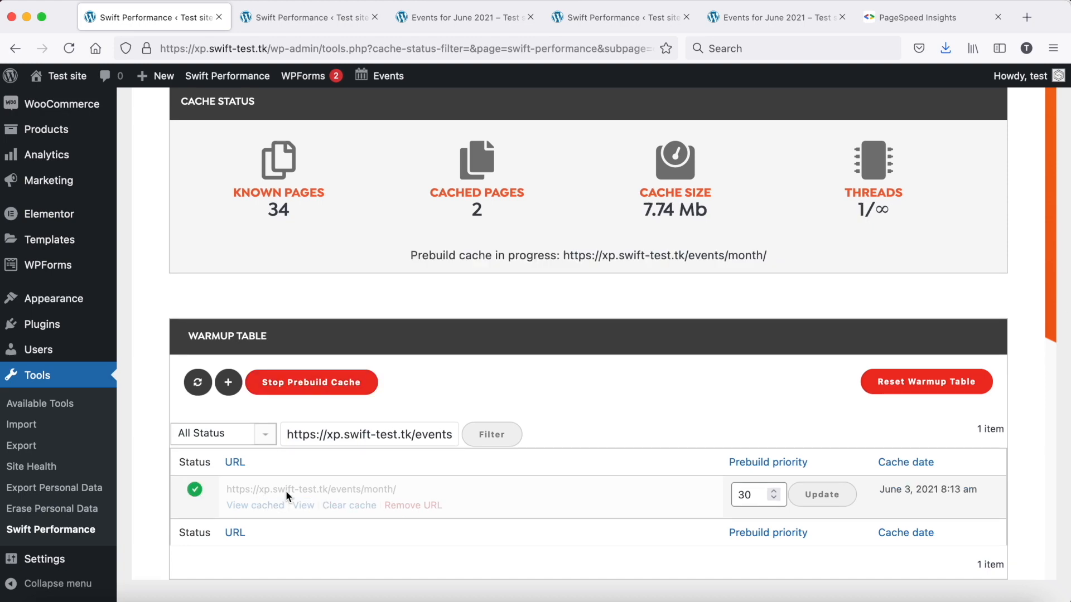
Rerun the PageSpeed analysis on the rebuilt events month page and review its mobile and desktop results
click(889, 15)
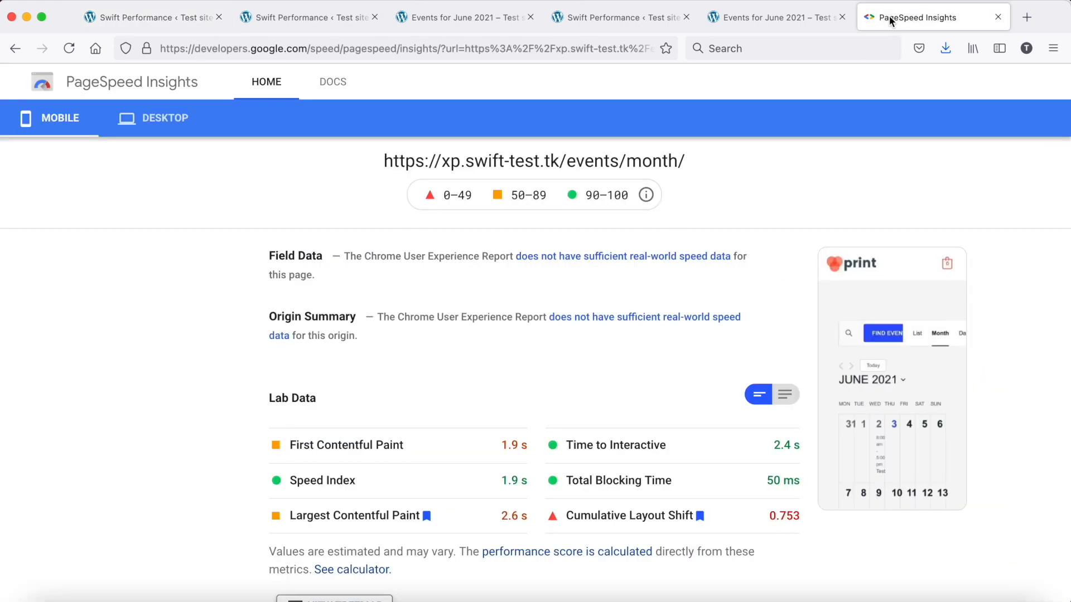
scroll(769, 159, up, 5)
click(751, 156)
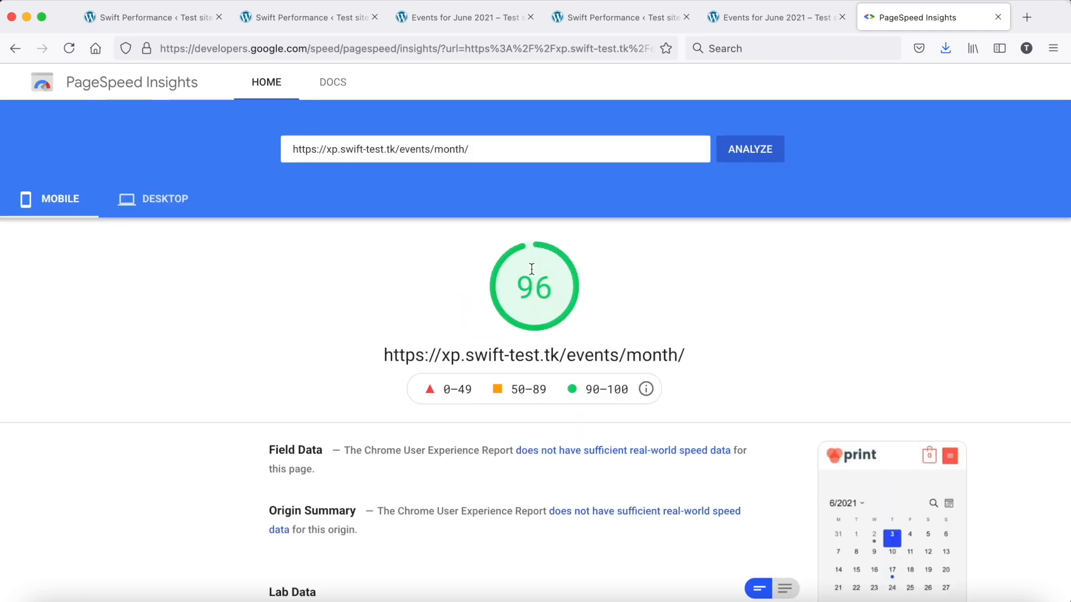
scroll(531, 269, down, 3)
scroll(335, 269, up, 3)
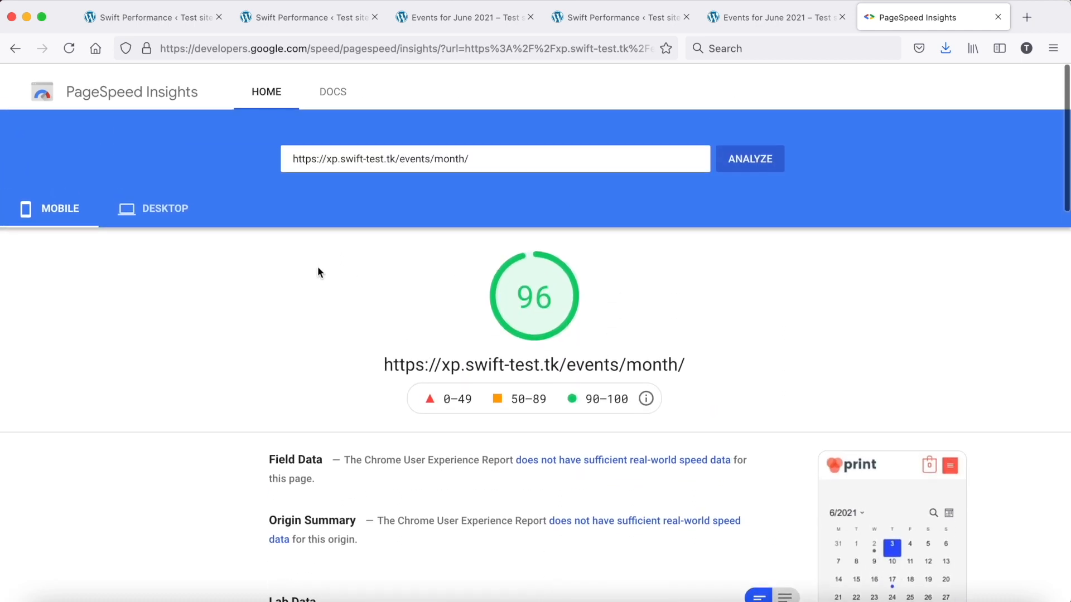
click(184, 199)
scroll(781, 296, down, 5)
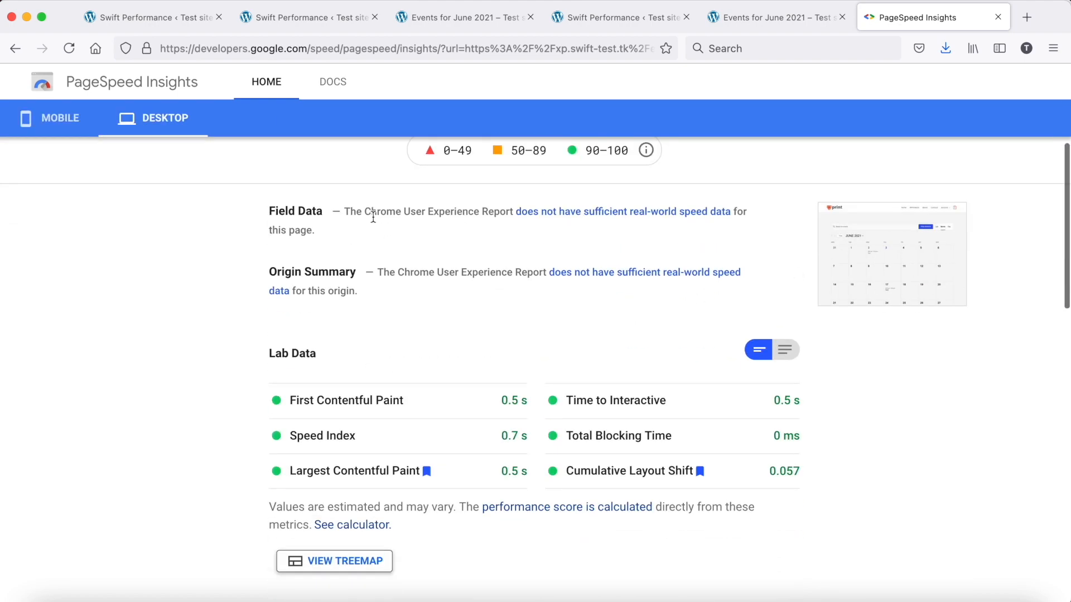
scroll(373, 219, up, 4)
scroll(372, 216, down, 1)
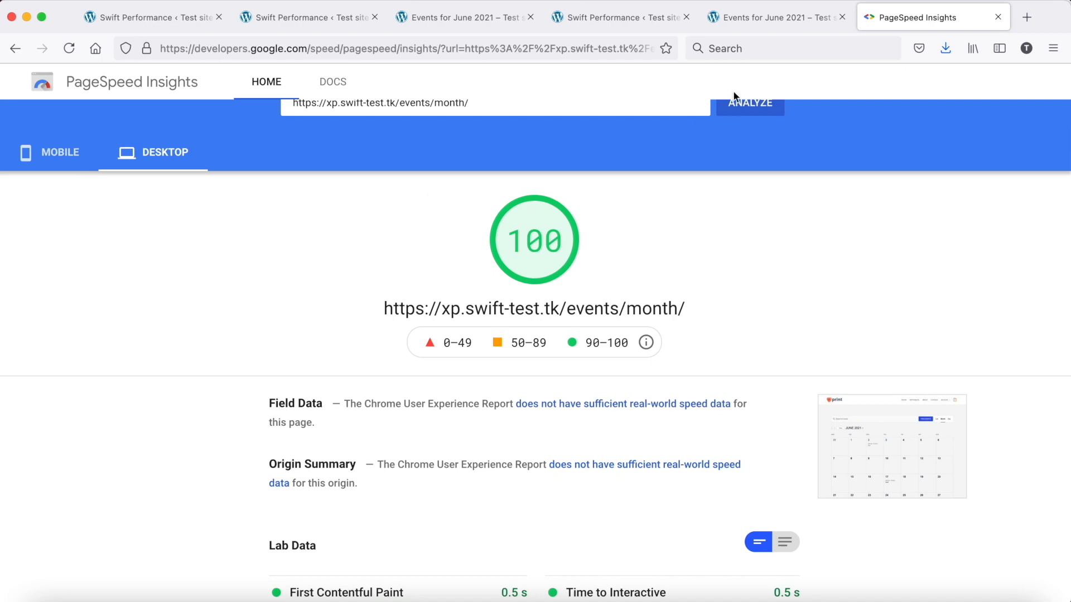
View the source of the events month page and search it for the-events-calendar to examine the plugin's stylesheet and script links
click(755, 19)
right_click(510, 218)
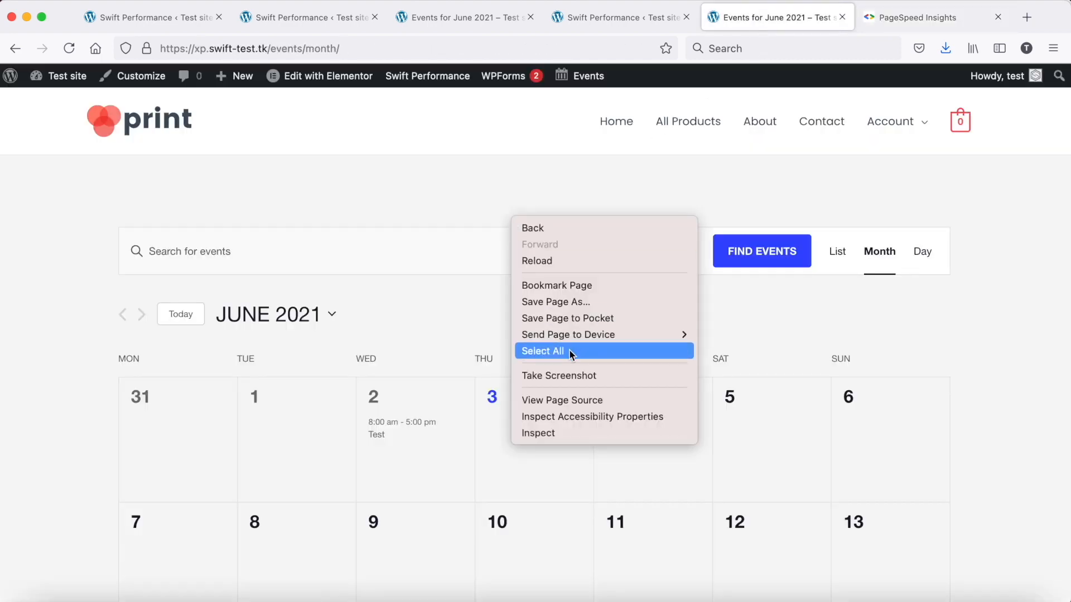
click(566, 400)
key(ctrl+f)
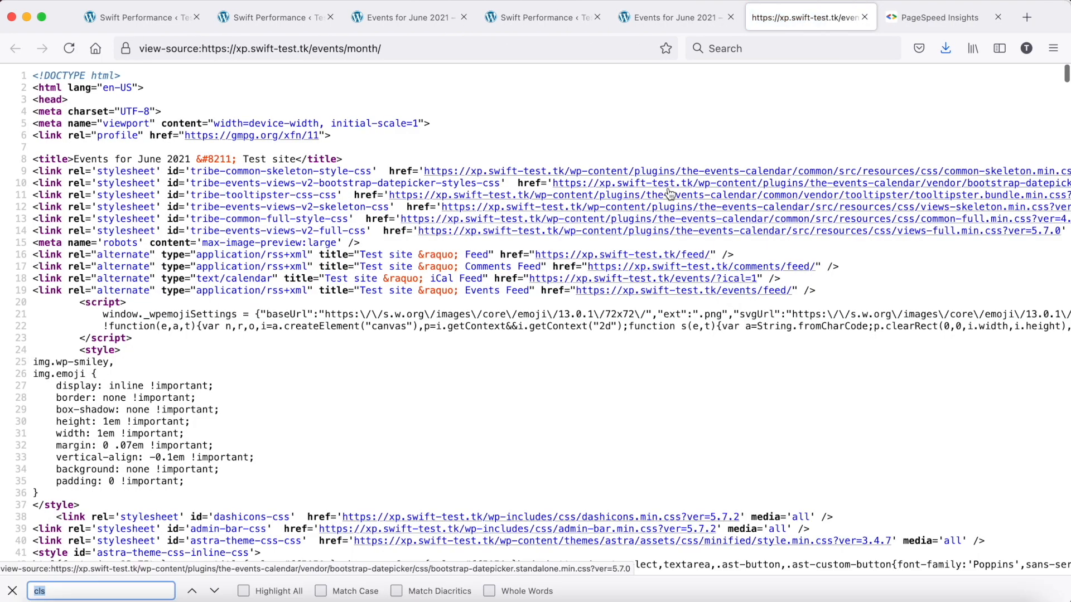
text(the-events-calendar)
key(Return)
key(Return)
key(Return)
key(Return)
key(Return)
key(Return)
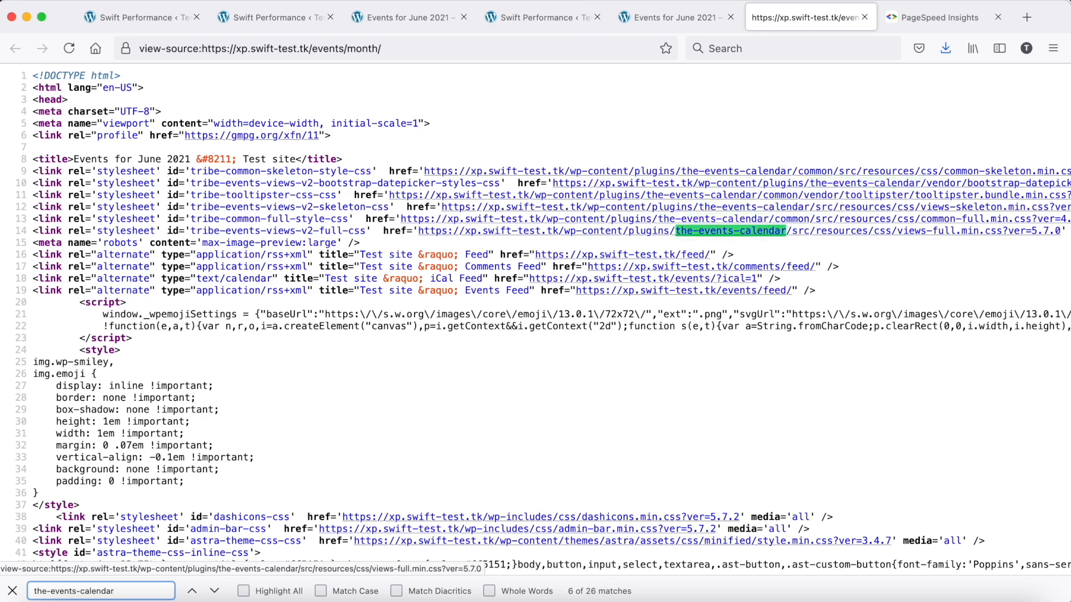
key(Return)
key(Return)
key(Return)
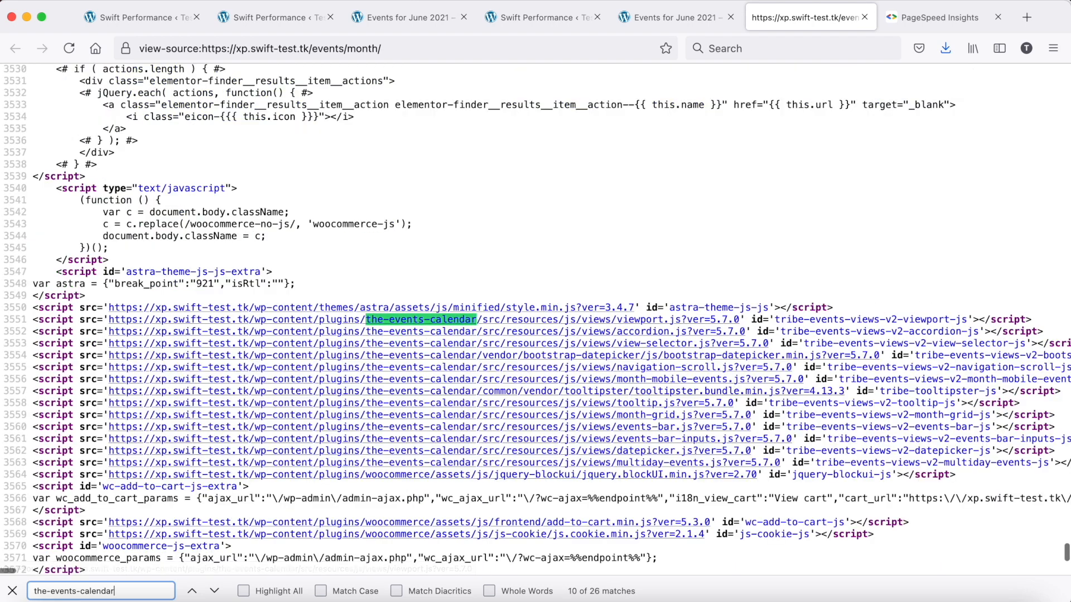
scroll(530, 346, down, 2)
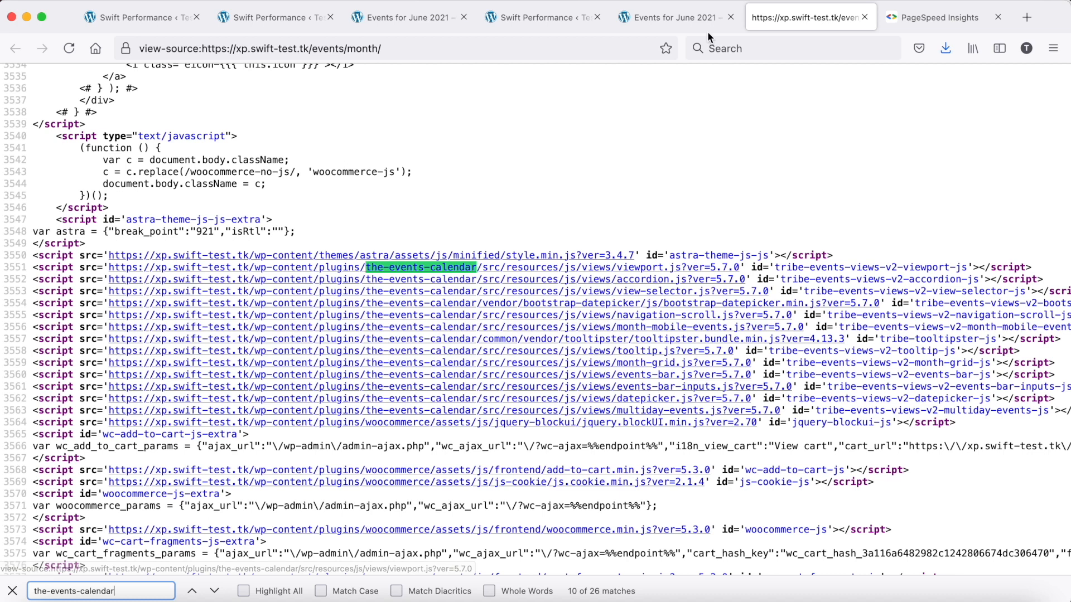
click(697, 20)
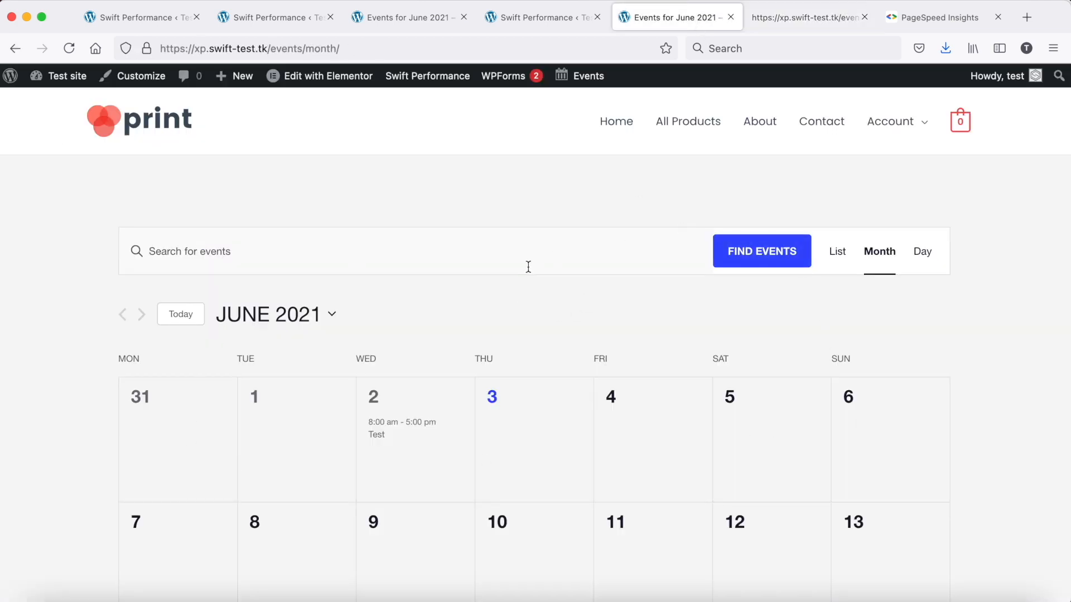